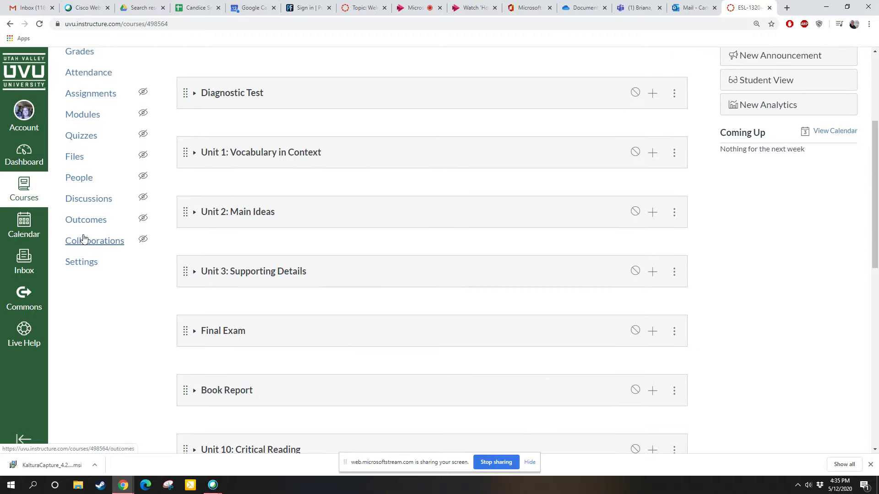
In the course navigation settings, enable Course Media and My Media directly below Home and save the order.
{"action": "left_click", "coordinate": [82, 267]}
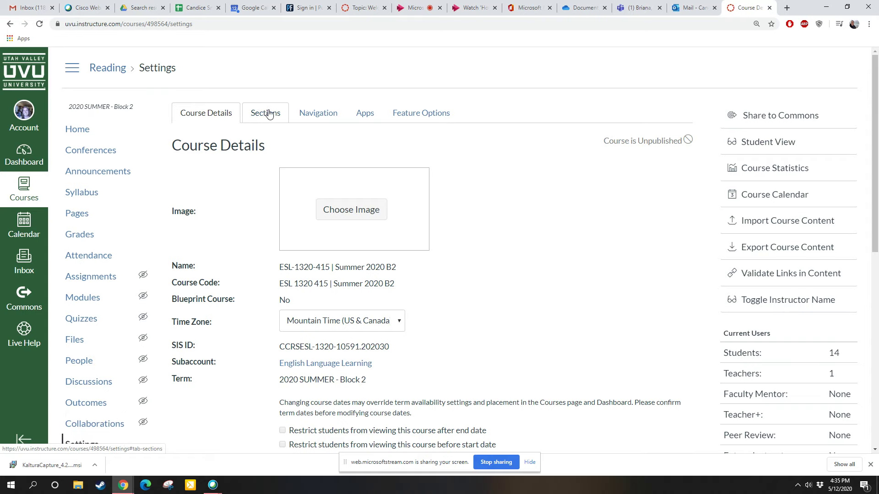
{"action": "left_click", "coordinate": [312, 114]}
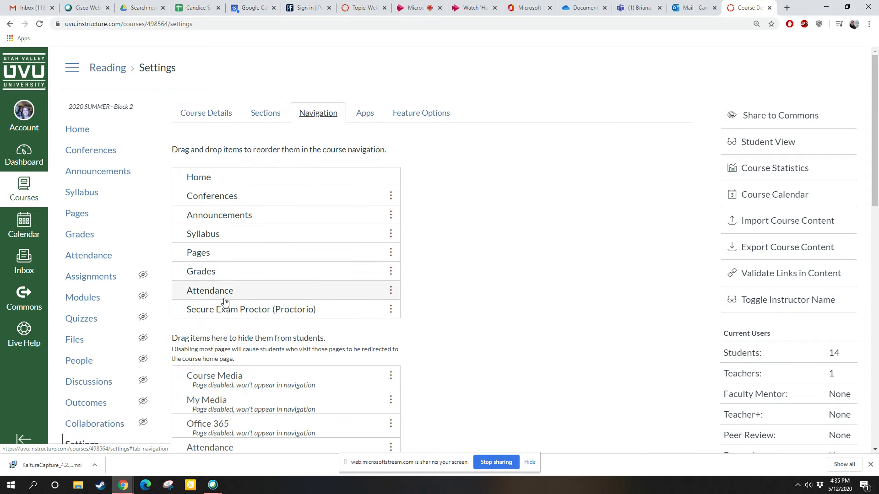
{"action": "left_click_drag", "start_coordinate": [181, 379], "coordinate": [179, 195]}
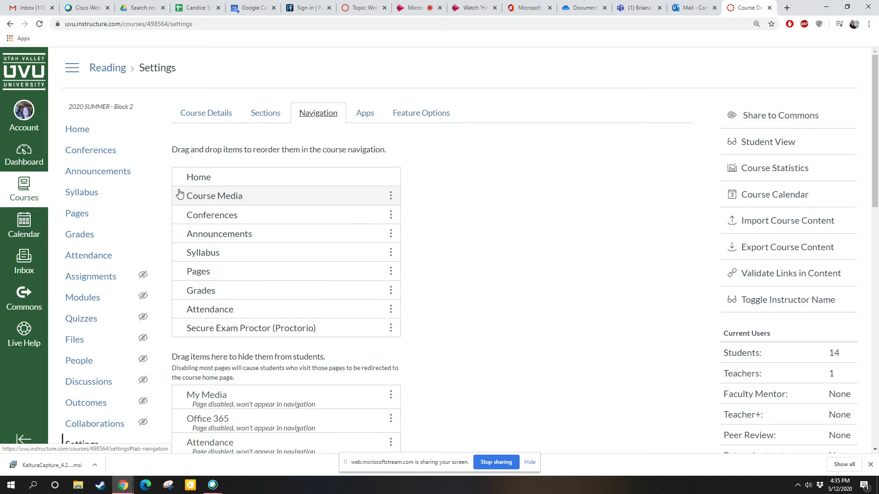
{"action": "left_click_drag", "start_coordinate": [182, 394], "coordinate": [184, 214]}
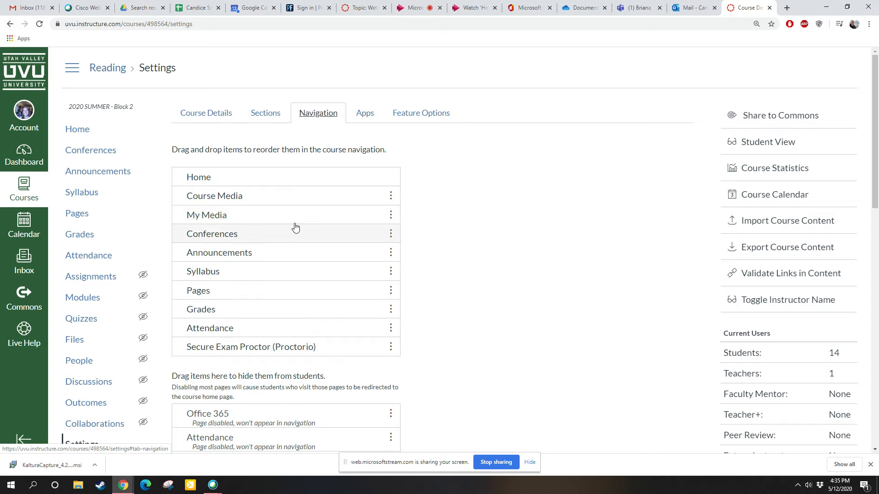
{"action": "scroll", "coordinate": [291, 233], "scroll_direction": "down", "scroll_amount": 14}
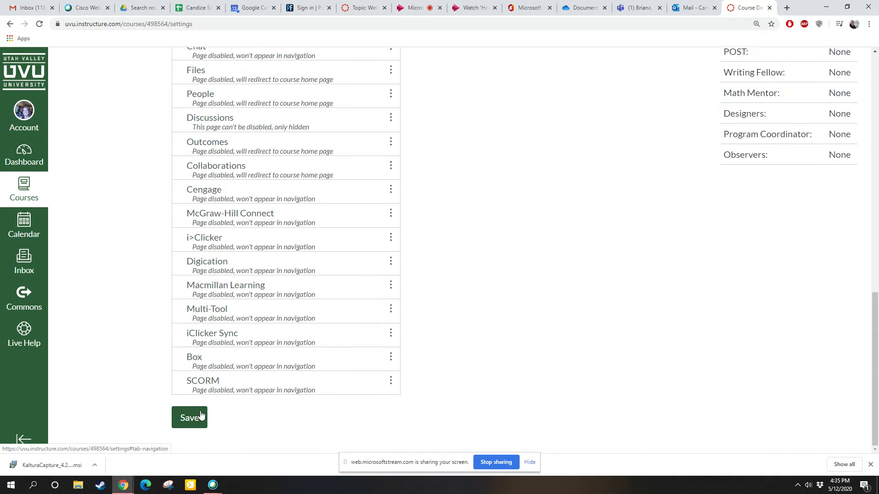
{"action": "left_click", "coordinate": [196, 417]}
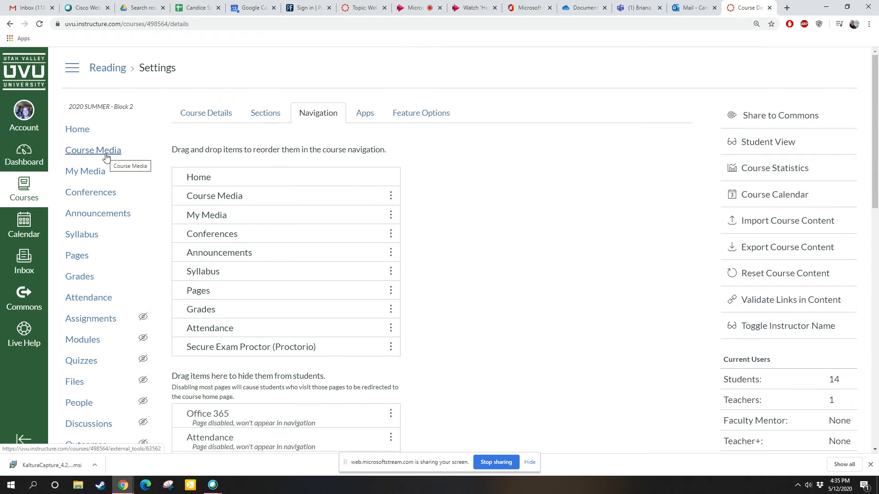
From My Media, add a new Kaltura Capture recording and download the desktop recorder for Windows.
{"action": "left_click", "coordinate": [98, 176]}
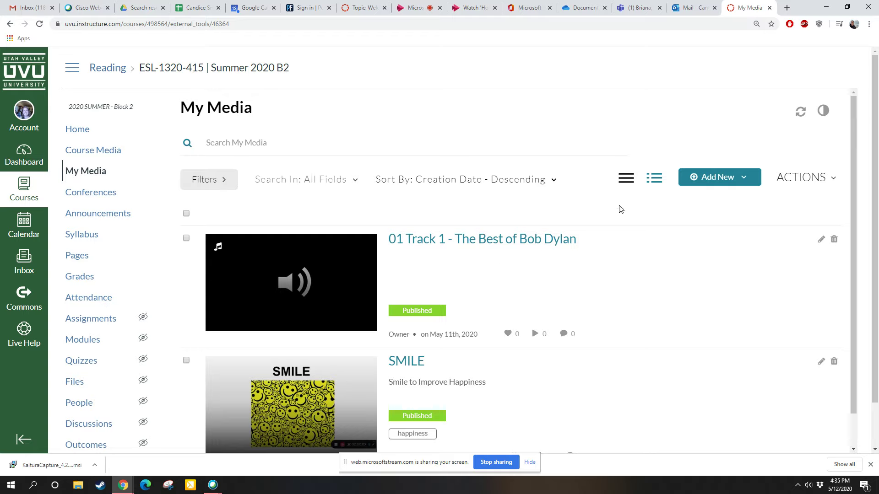
{"action": "left_click", "coordinate": [720, 185]}
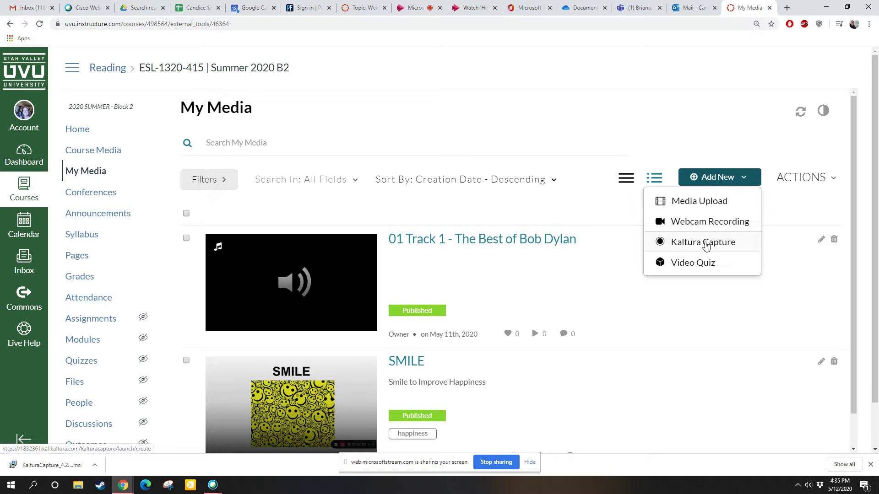
{"action": "left_click", "coordinate": [706, 243]}
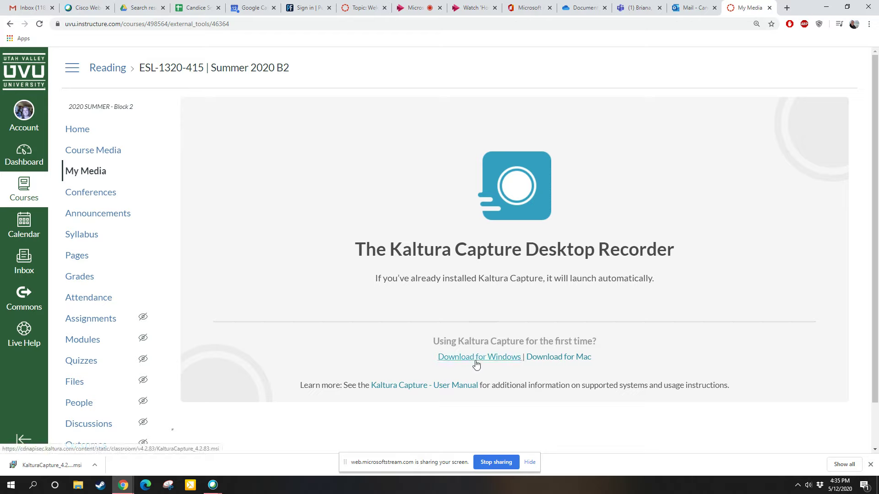
{"action": "left_click", "coordinate": [506, 360]}
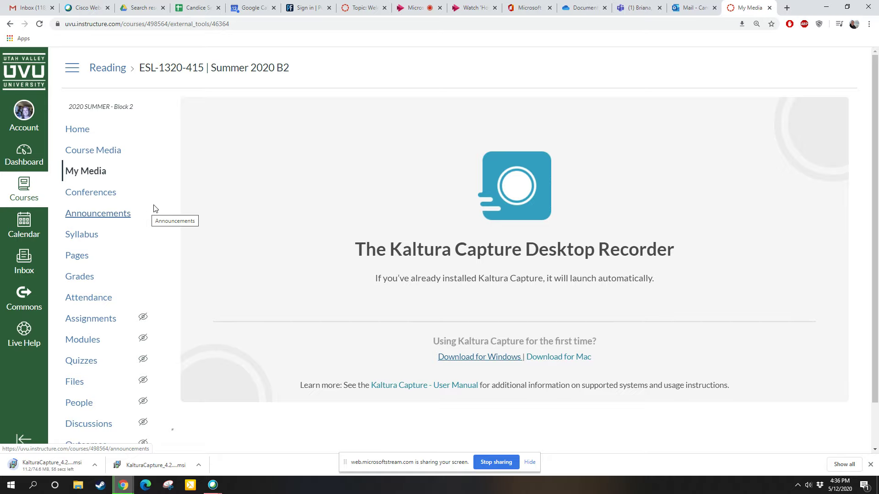
Open the SMILE video in My Media, play it briefly with the inset picture enlarged, and pause it.
{"action": "left_click", "coordinate": [94, 174]}
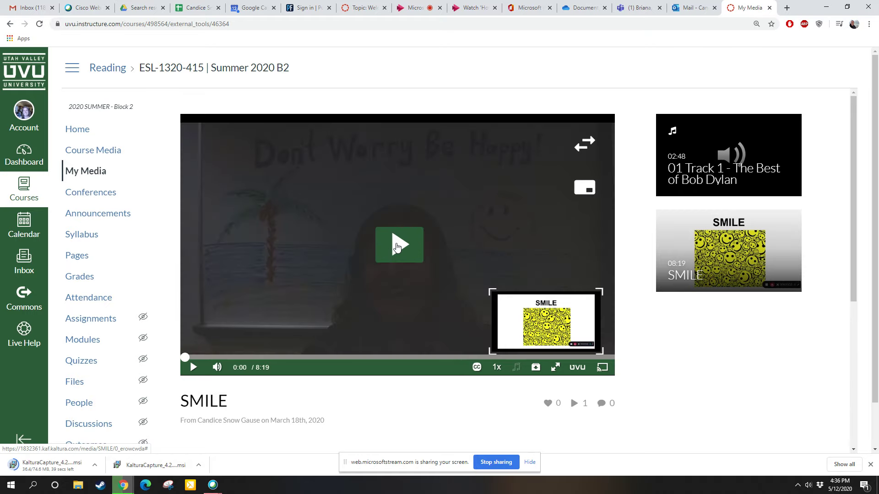
{"action": "left_click", "coordinate": [397, 248]}
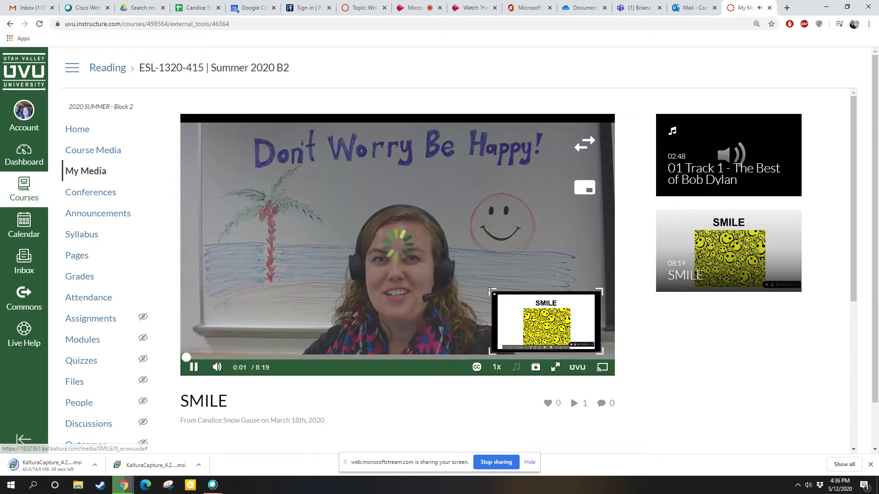
{"action": "left_click_drag", "start_coordinate": [491, 291], "coordinate": [410, 221]}
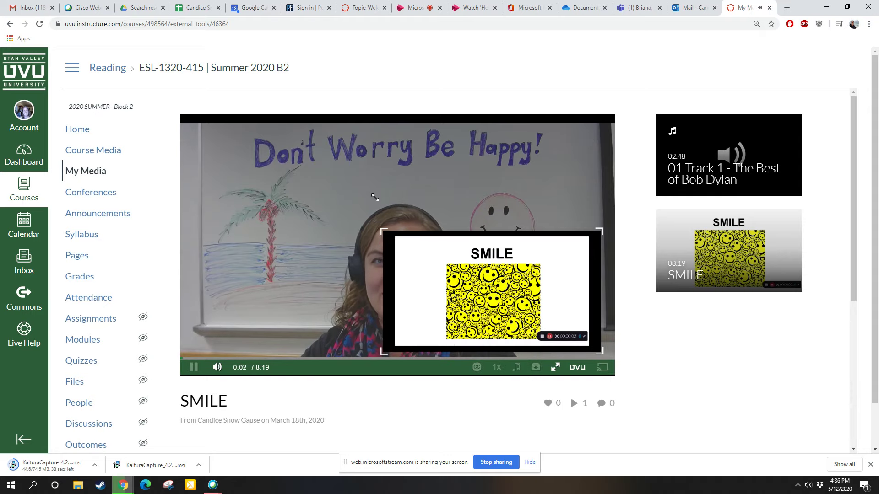
{"action": "left_click", "coordinate": [398, 245]}
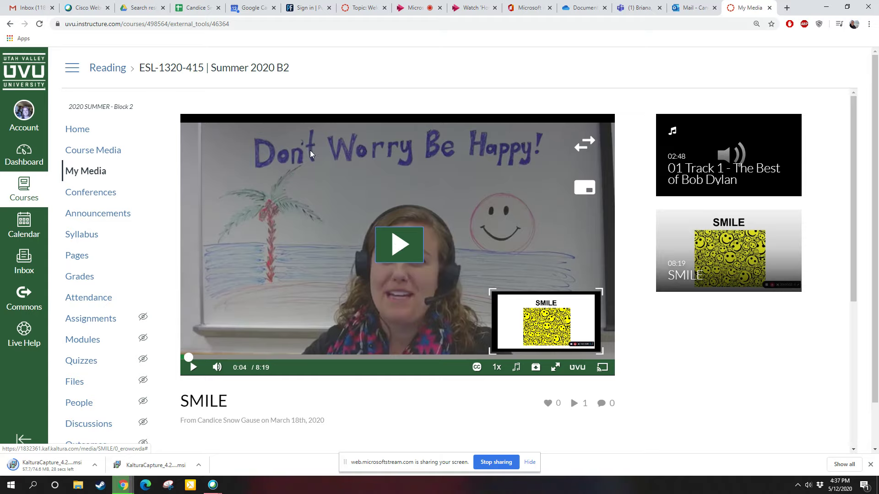
Start a meeting from the Course Media gallery and turn off the camera and microphone in the live room.
{"action": "left_click", "coordinate": [108, 155]}
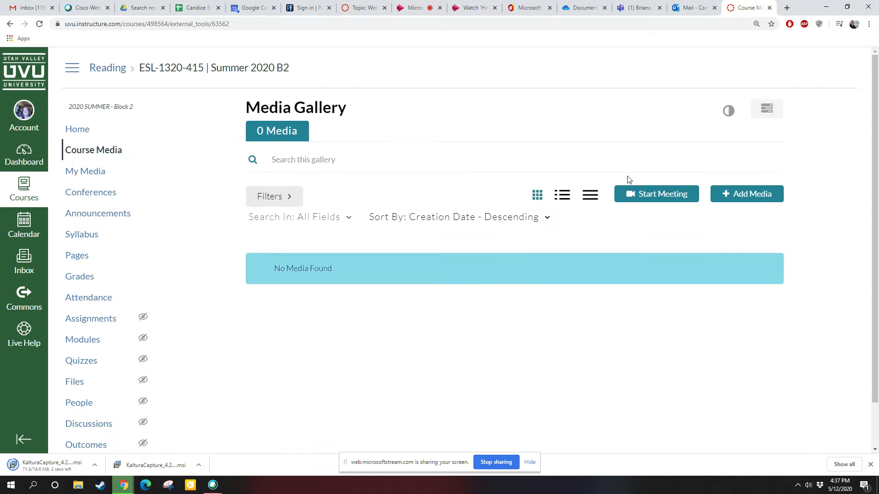
{"action": "left_click", "coordinate": [634, 193]}
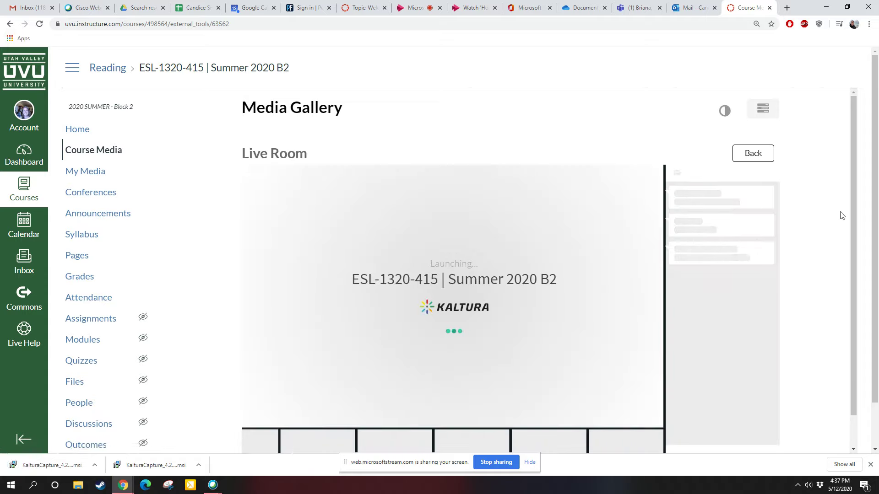
{"action": "scroll", "coordinate": [841, 215], "scroll_direction": "down", "scroll_amount": 1}
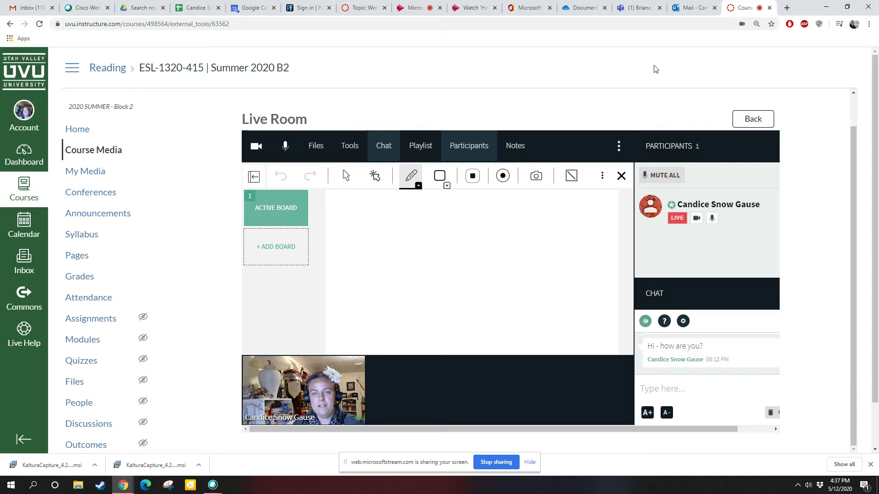
{"action": "left_click", "coordinate": [254, 147]}
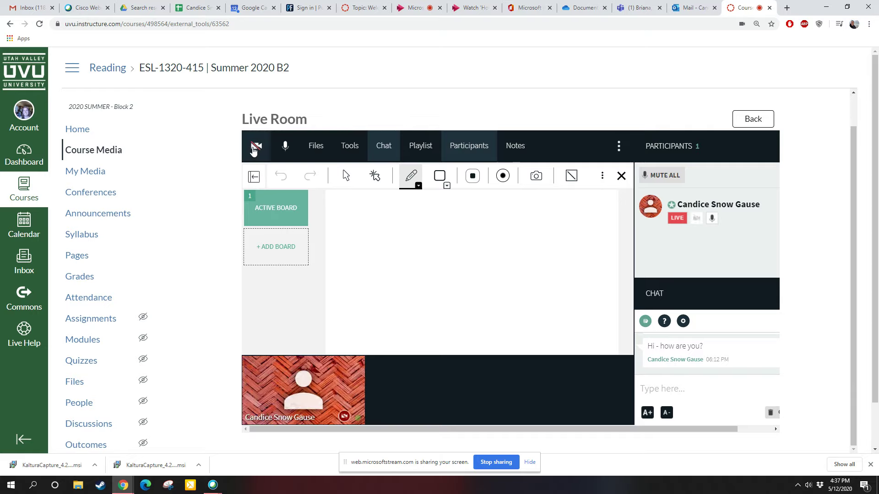
{"action": "left_click", "coordinate": [285, 149]}
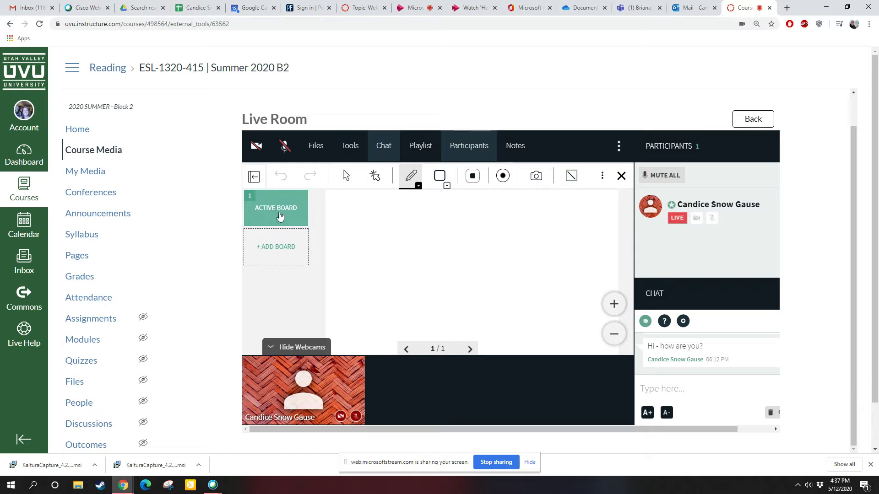
Add a second whiteboard to the live room and make board 1 active again.
{"action": "left_click", "coordinate": [277, 251]}
{"action": "left_click", "coordinate": [276, 253]}
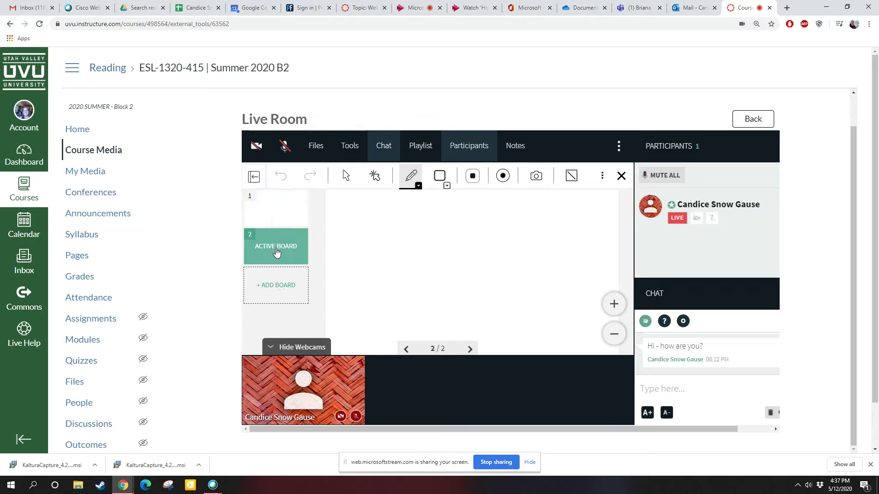
{"action": "left_click", "coordinate": [283, 216]}
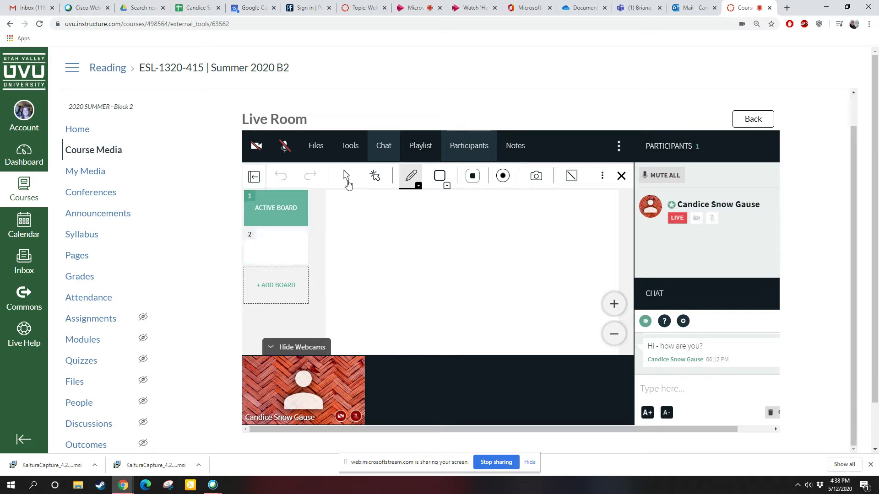
Try the selection and laser pointer tools, and draw a thicker teal freehand zigzag on board 1 with the pencil.
{"action": "left_click", "coordinate": [346, 176]}
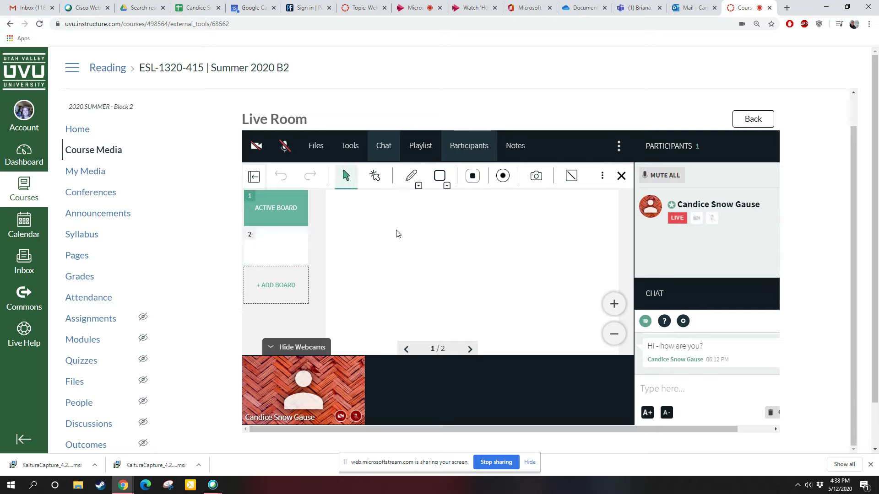
{"action": "left_click", "coordinate": [374, 177]}
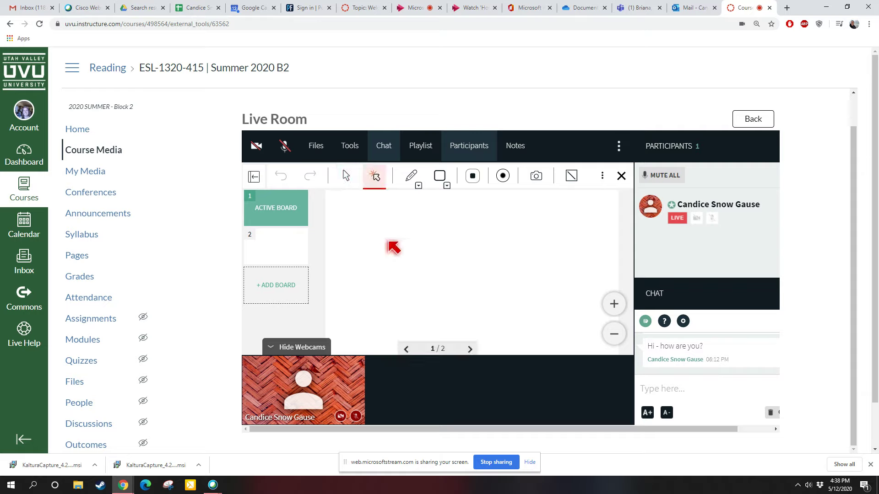
{"action": "left_click", "coordinate": [417, 185]}
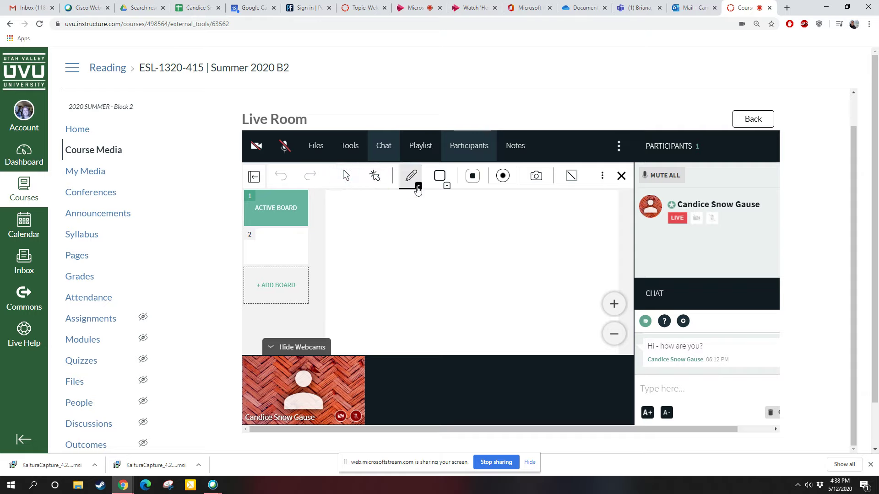
{"action": "left_click", "coordinate": [474, 181]}
{"action": "left_click", "coordinate": [473, 202]}
{"action": "left_click", "coordinate": [503, 179]}
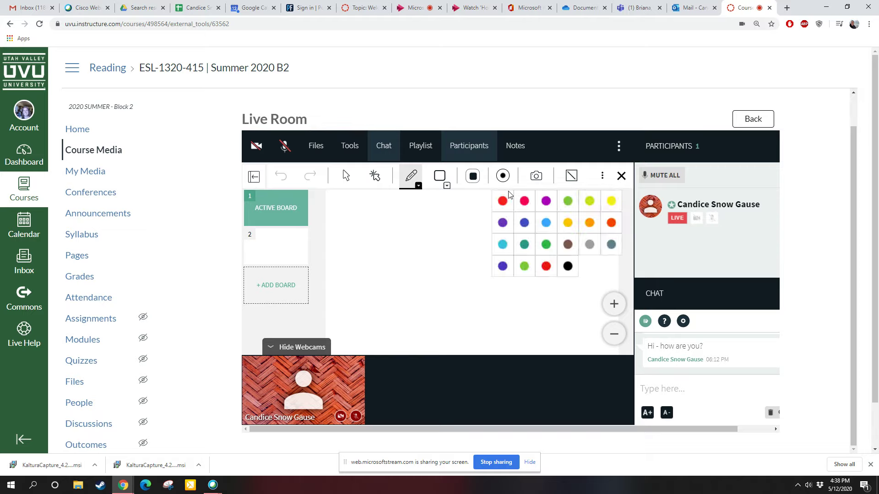
{"action": "left_click", "coordinate": [524, 244]}
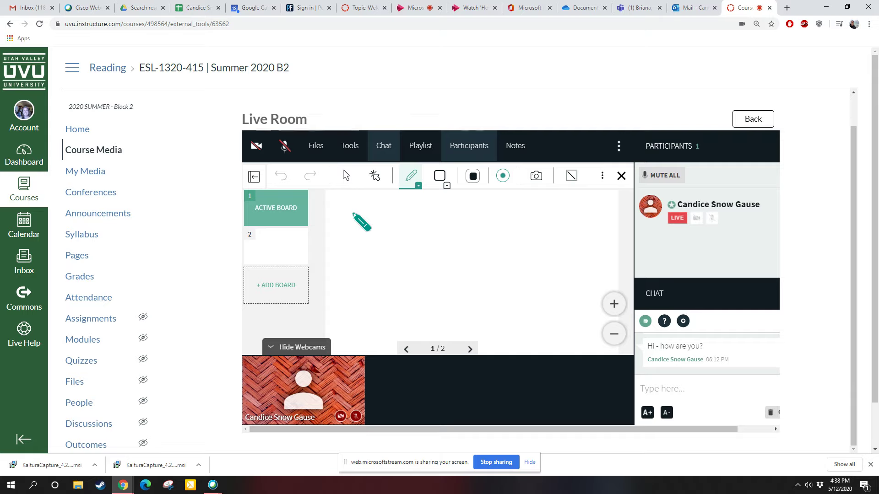
{"action": "mouse_move", "coordinate": [340, 218]}
{"action": "left_mouse_down"}
{"action": "mouse_move", "coordinate": [364, 206]}
{"action": "mouse_move", "coordinate": [359, 231]}
{"action": "mouse_move", "coordinate": [379, 253]}
{"action": "mouse_move", "coordinate": [424, 237]}
{"action": "left_mouse_up"}
Erase the lower tail of the teal zigzag on board 1.
{"action": "left_click", "coordinate": [418, 186]}
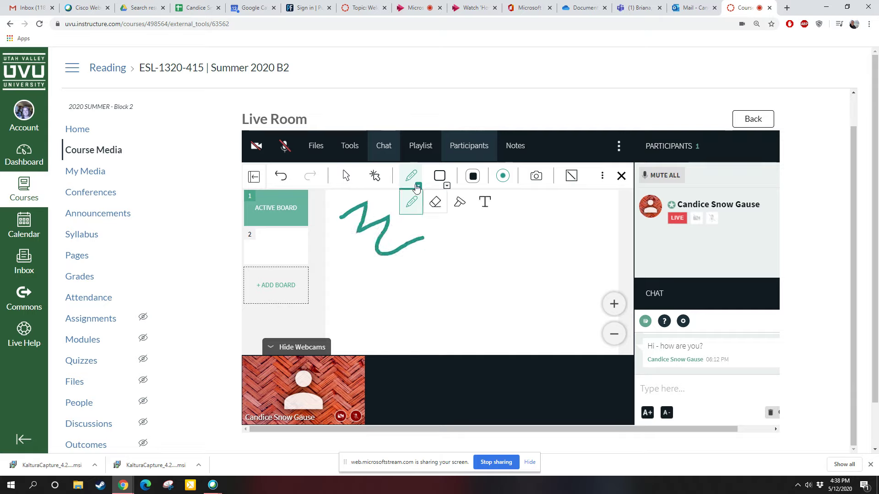
{"action": "left_click", "coordinate": [434, 204]}
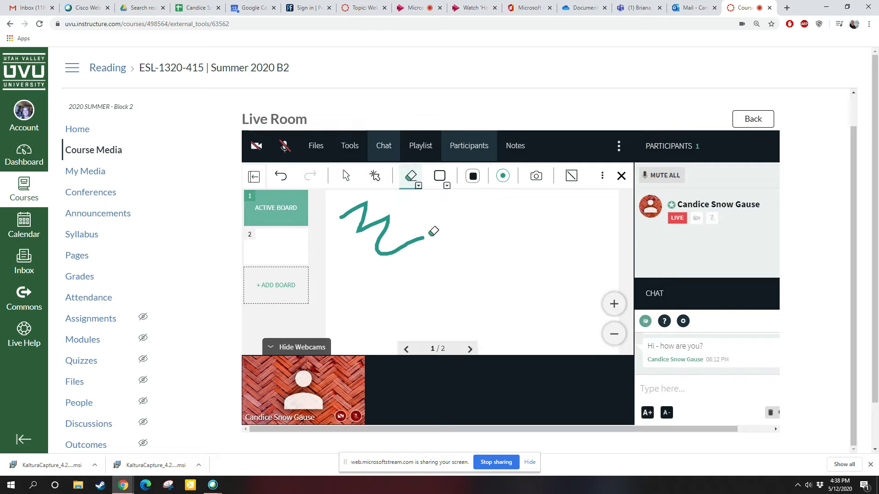
{"action": "left_click_drag", "start_coordinate": [383, 253], "coordinate": [418, 240]}
Draw a wavy teal highlighter stroke beside the zigzag on board 1.
{"action": "left_click", "coordinate": [418, 185]}
{"action": "left_click", "coordinate": [435, 202]}
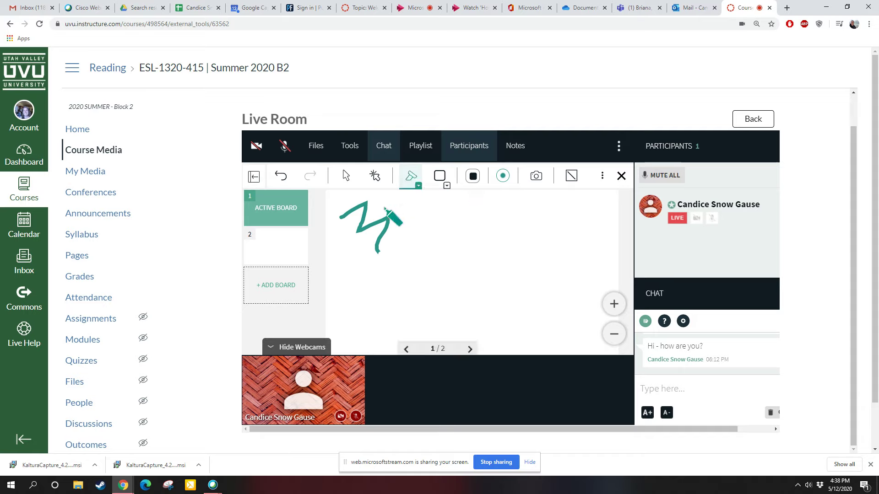
{"action": "mouse_move", "coordinate": [383, 204]}
{"action": "left_mouse_down"}
{"action": "mouse_move", "coordinate": [403, 219]}
{"action": "mouse_move", "coordinate": [411, 248]}
{"action": "mouse_move", "coordinate": [435, 254]}
{"action": "left_mouse_up"}
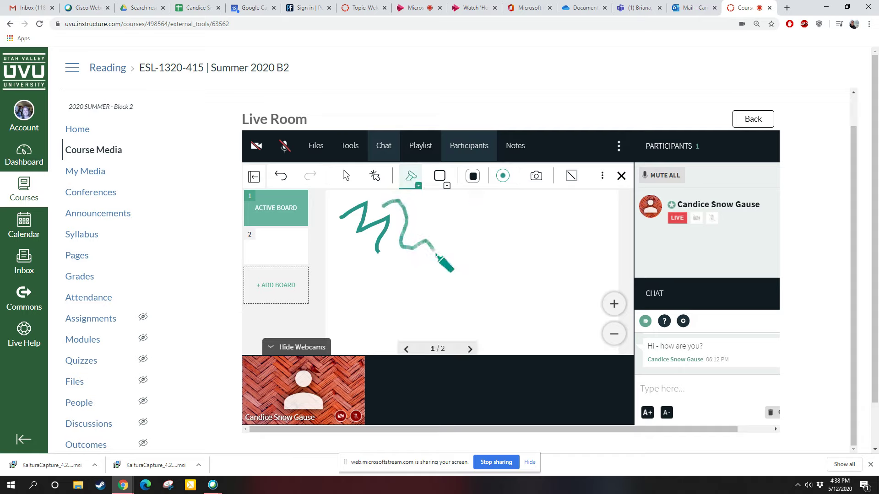
Add the text "Go to kahoot.com" beside the strokes near the upper middle of board 1.
{"action": "left_click", "coordinate": [418, 185]}
{"action": "left_click", "coordinate": [484, 202]}
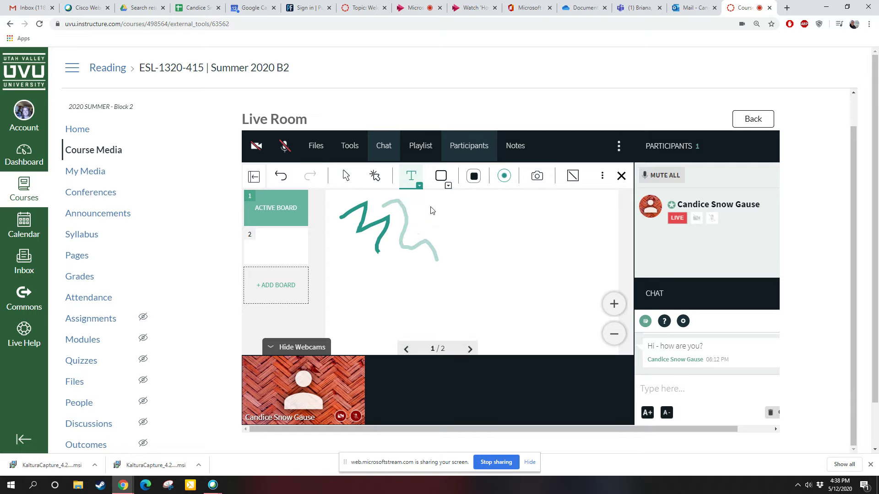
{"action": "left_click", "coordinate": [431, 205]}
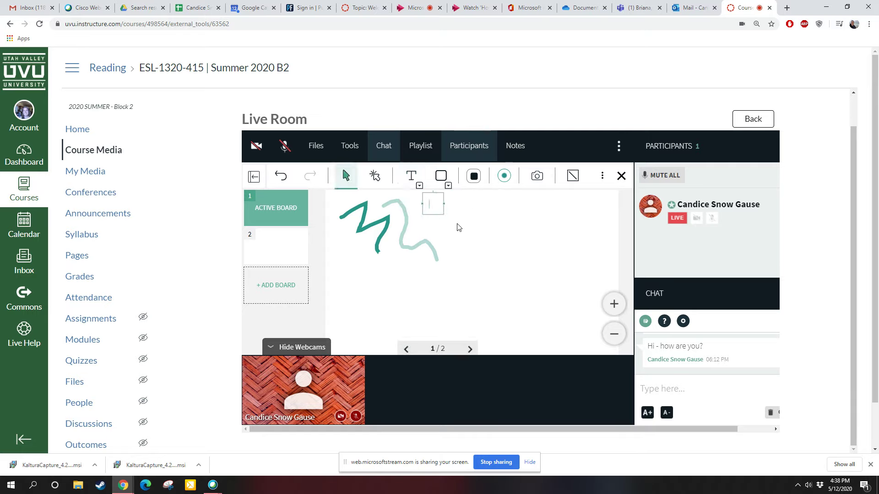
{"action": "type", "text": "Go to kahoot."}
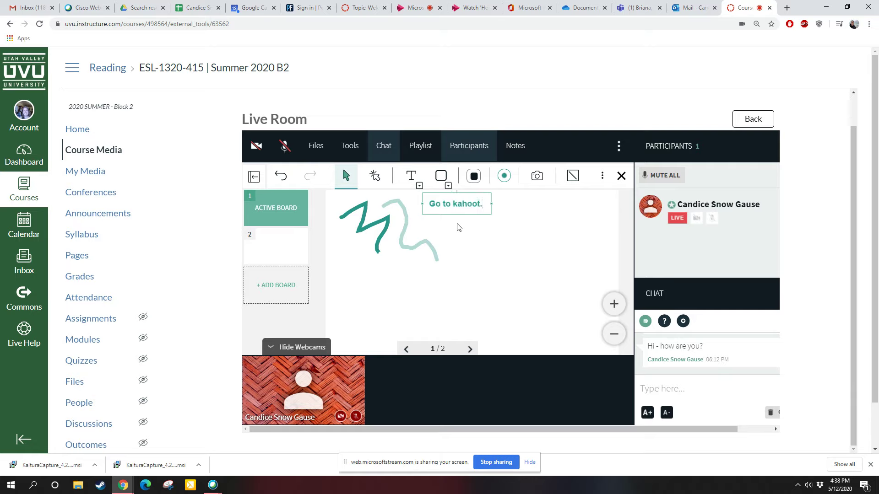
{"action": "type", "text": "com"}
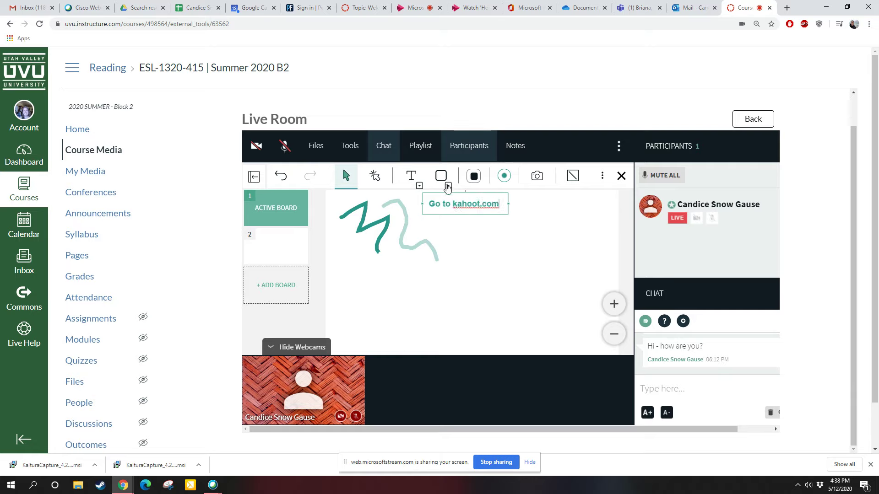
Draw a teal circle below the text on board 1 and an arrow pointing up to its lower edge.
{"action": "left_click", "coordinate": [447, 187]}
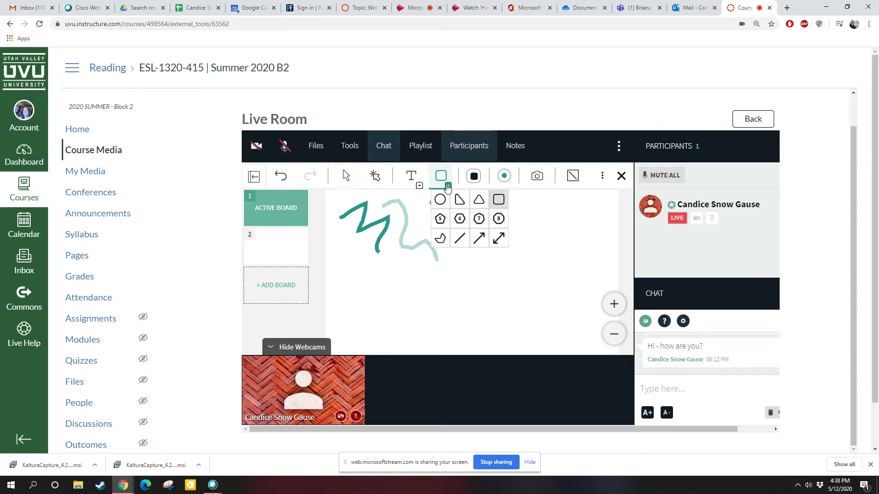
{"action": "left_click", "coordinate": [440, 199]}
{"action": "left_click_drag", "start_coordinate": [463, 224], "coordinate": [524, 278]}
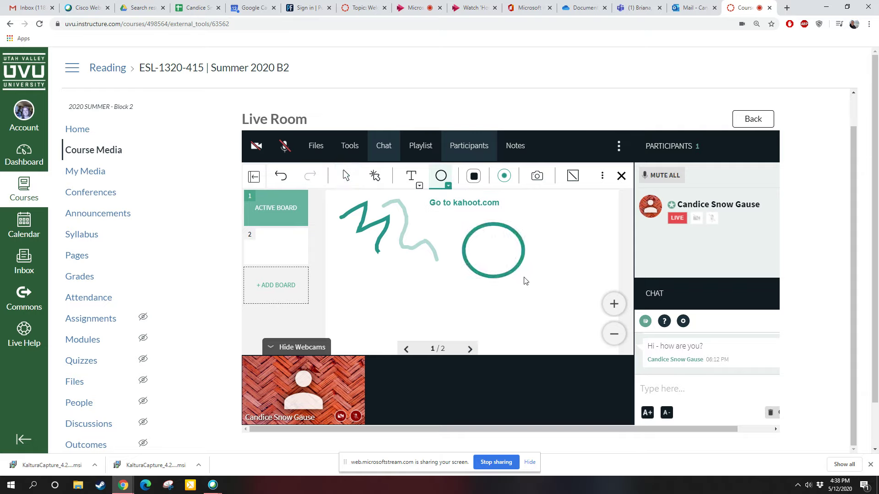
{"action": "left_click", "coordinate": [448, 188]}
{"action": "left_click", "coordinate": [478, 238]}
{"action": "left_click_drag", "start_coordinate": [448, 318], "coordinate": [469, 280]}
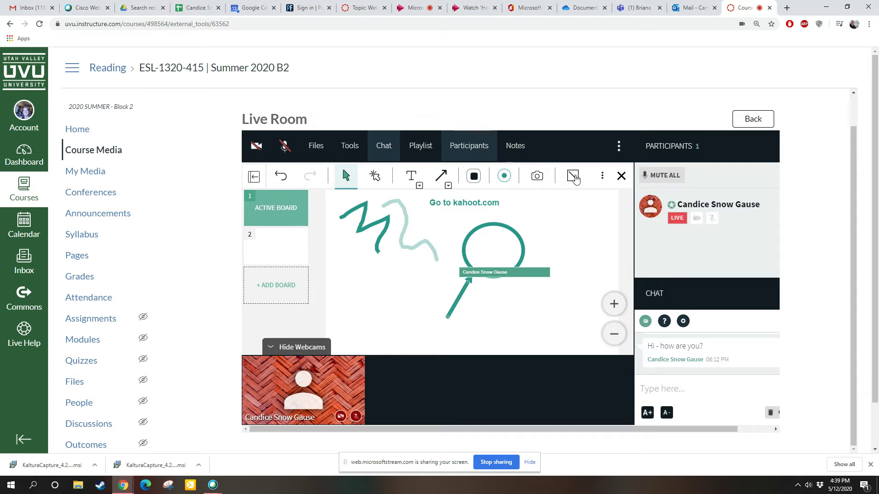
Try the fine grid, coarse grid, dotted and axes backgrounds on board 1, and restore the blank background.
{"action": "left_click", "coordinate": [573, 177]}
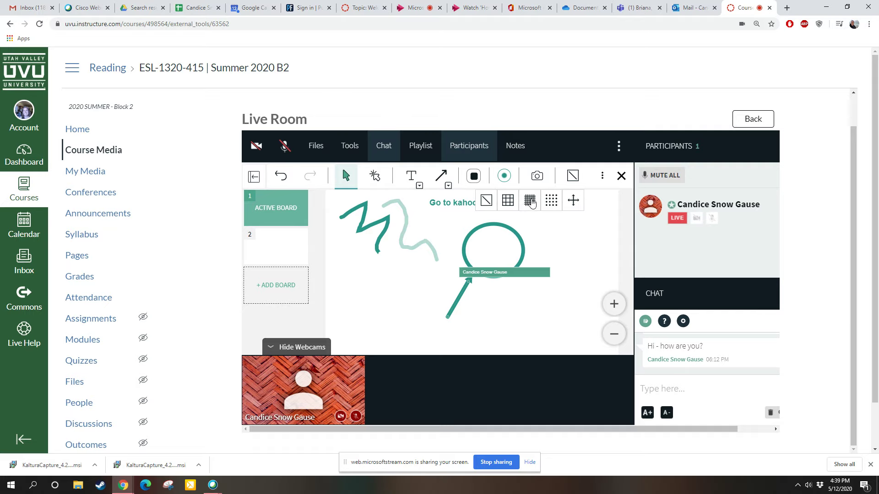
{"action": "left_click", "coordinate": [531, 202]}
{"action": "left_click", "coordinate": [573, 177]}
{"action": "left_click", "coordinate": [507, 202]}
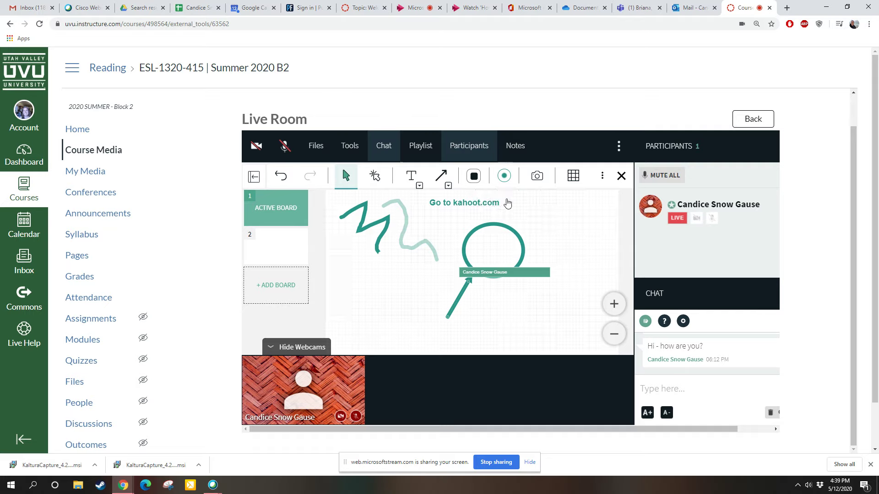
{"action": "left_click", "coordinate": [573, 177]}
{"action": "left_click", "coordinate": [555, 205]}
{"action": "left_click", "coordinate": [572, 177]}
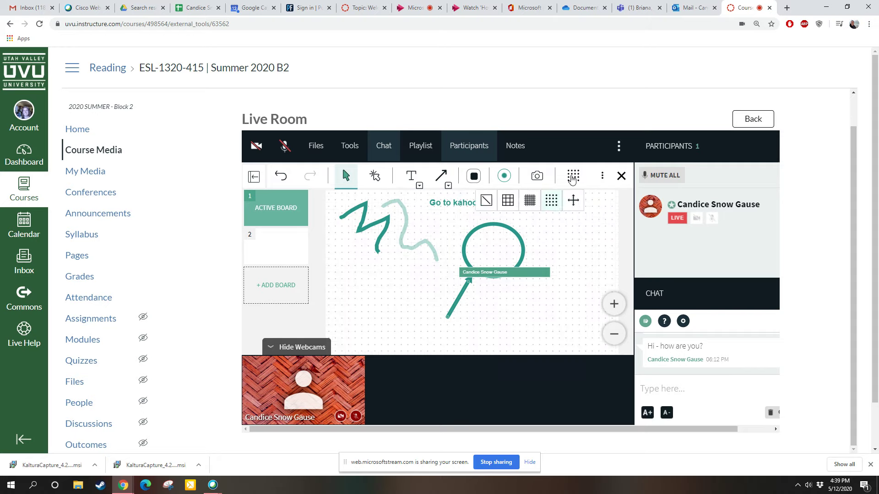
{"action": "left_click", "coordinate": [572, 204]}
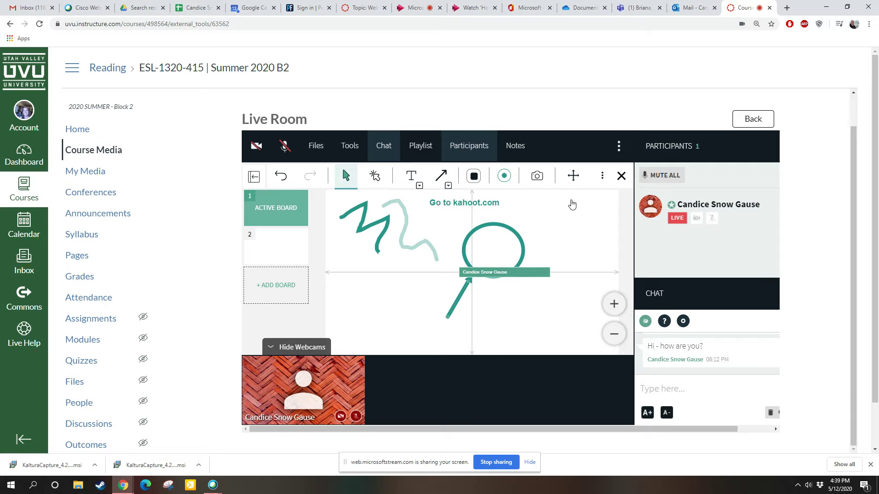
{"action": "left_click", "coordinate": [572, 177]}
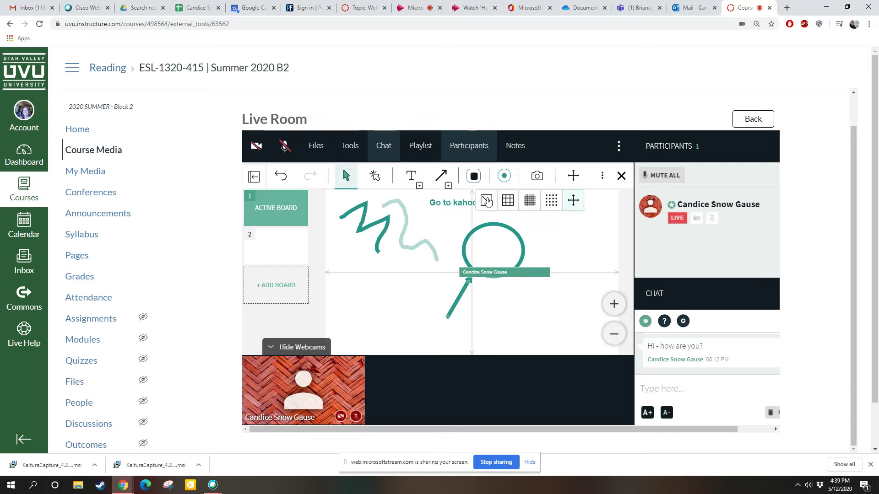
{"action": "left_click", "coordinate": [489, 200]}
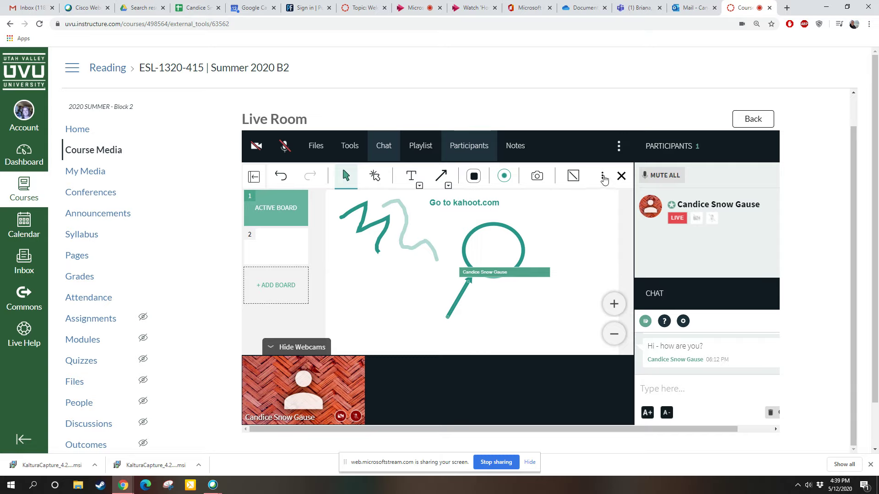
Check the options for clearing boards without using them, and zoom in and back out on board 1.
{"action": "left_click", "coordinate": [604, 178]}
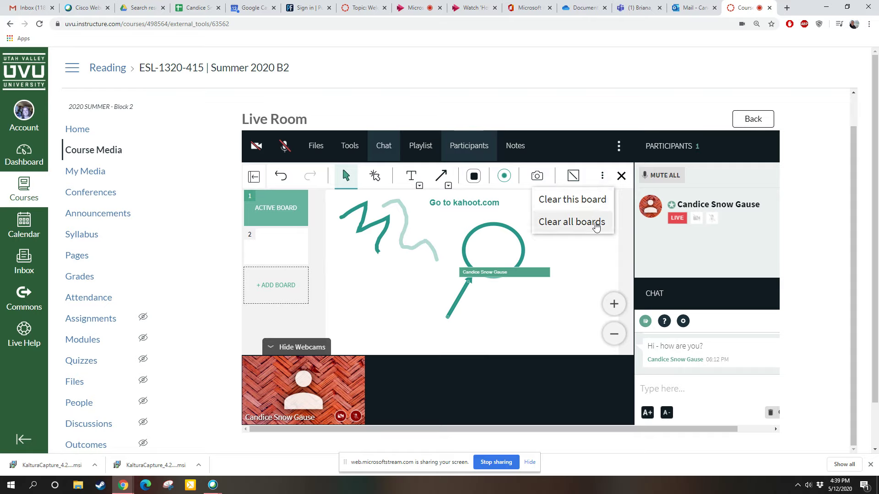
{"action": "left_click", "coordinate": [603, 260]}
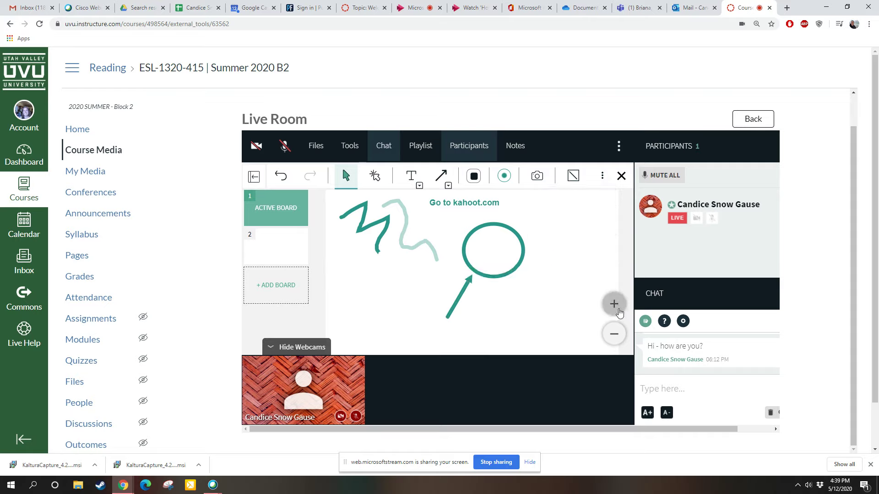
{"action": "left_click", "coordinate": [615, 306]}
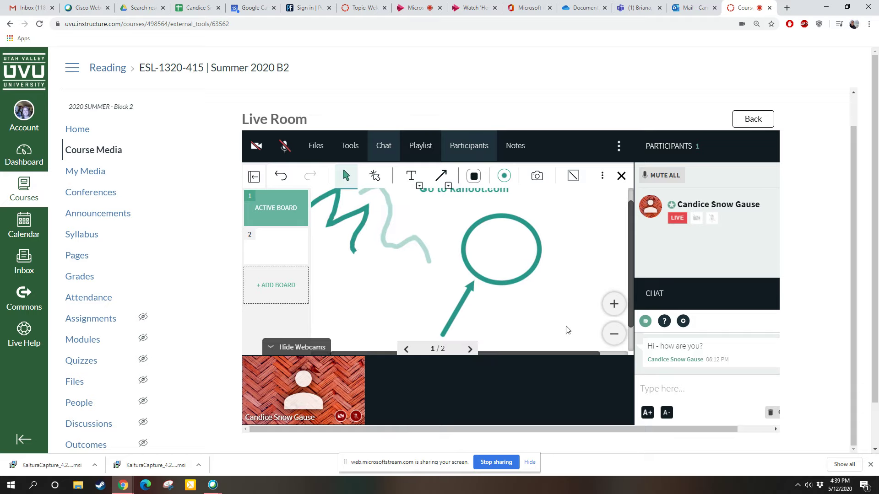
{"action": "left_click", "coordinate": [614, 303]}
{"action": "scroll", "coordinate": [633, 283], "scroll_direction": "up", "scroll_amount": 1}
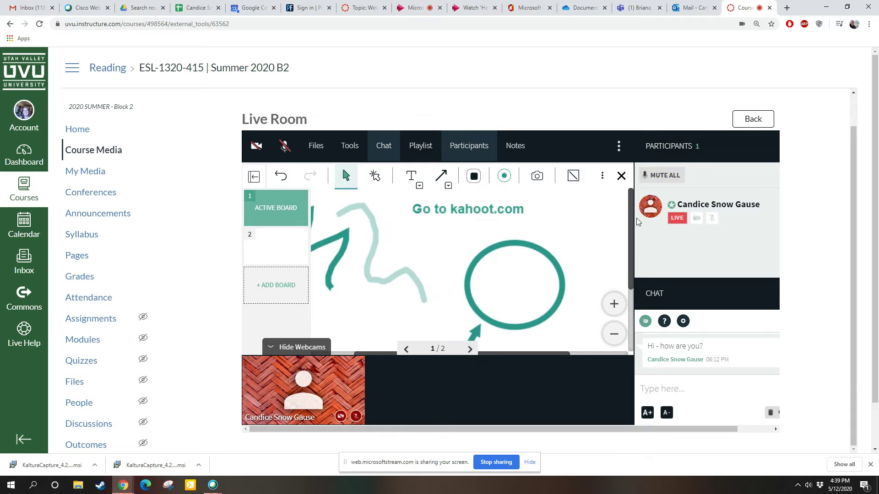
{"action": "left_click", "coordinate": [614, 335]}
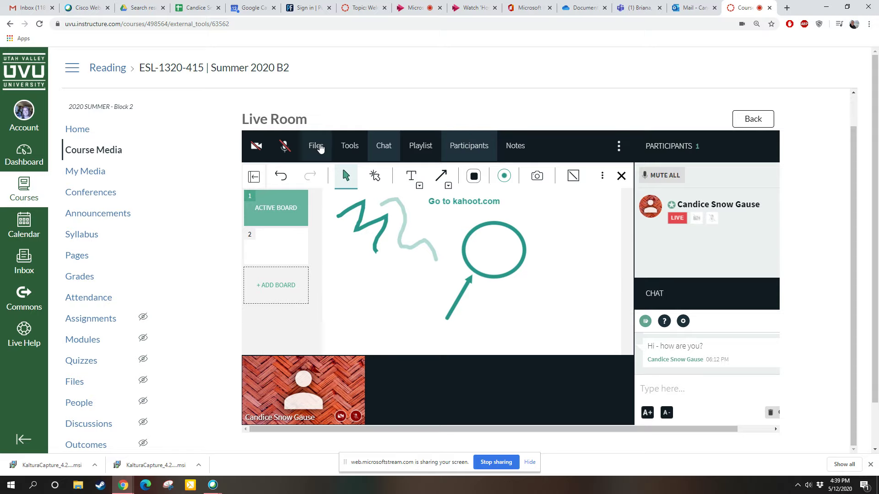
Upload the presentation Unit 6 - Comparison Essays from the Downloads folder to the live room's course files.
{"action": "left_click", "coordinate": [319, 146]}
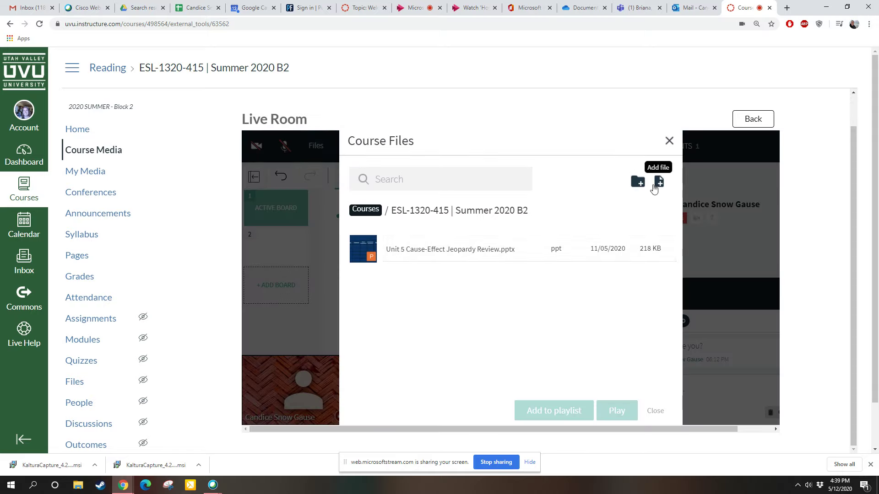
{"action": "left_click", "coordinate": [637, 182]}
{"action": "left_click", "coordinate": [623, 204]}
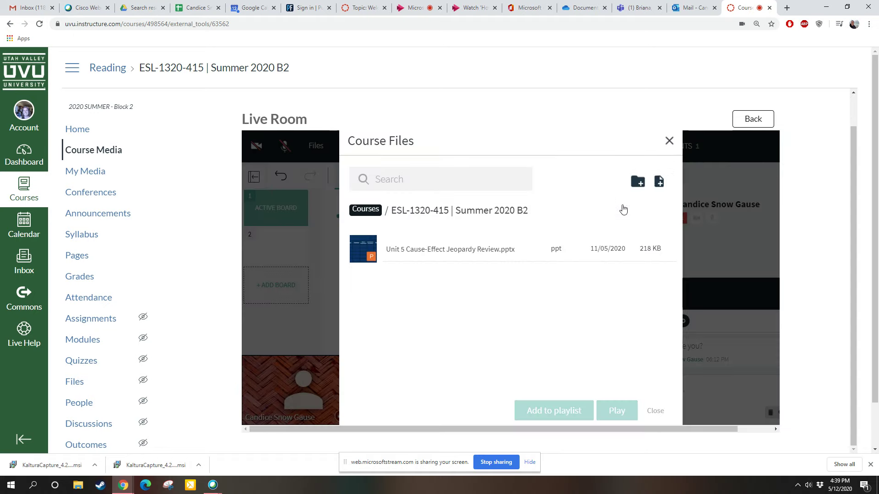
{"action": "left_click", "coordinate": [657, 184]}
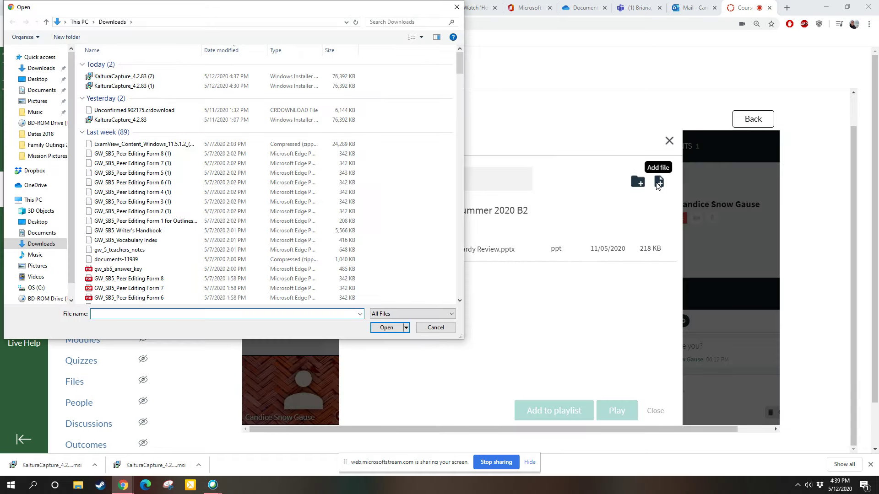
{"action": "scroll", "coordinate": [211, 184], "scroll_direction": "down", "scroll_amount": 5}
{"action": "scroll", "coordinate": [210, 185], "scroll_direction": "down", "scroll_amount": 10}
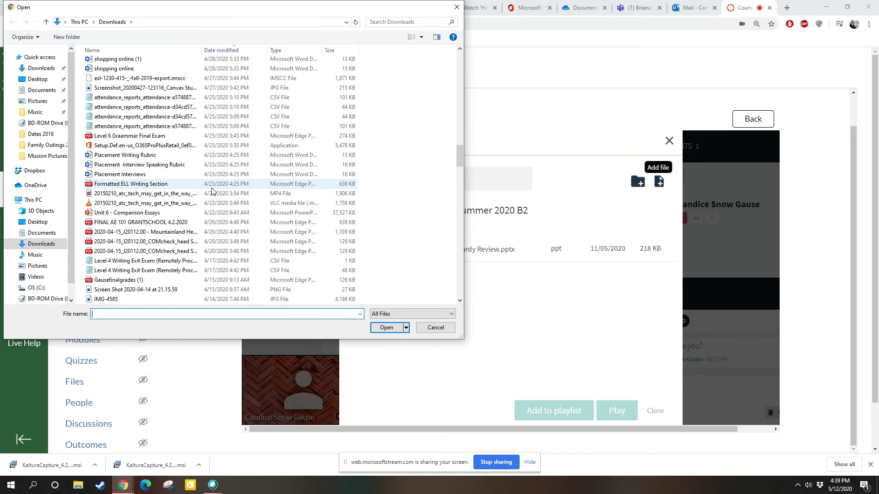
{"action": "left_click", "coordinate": [156, 213]}
{"action": "left_click", "coordinate": [375, 323]}
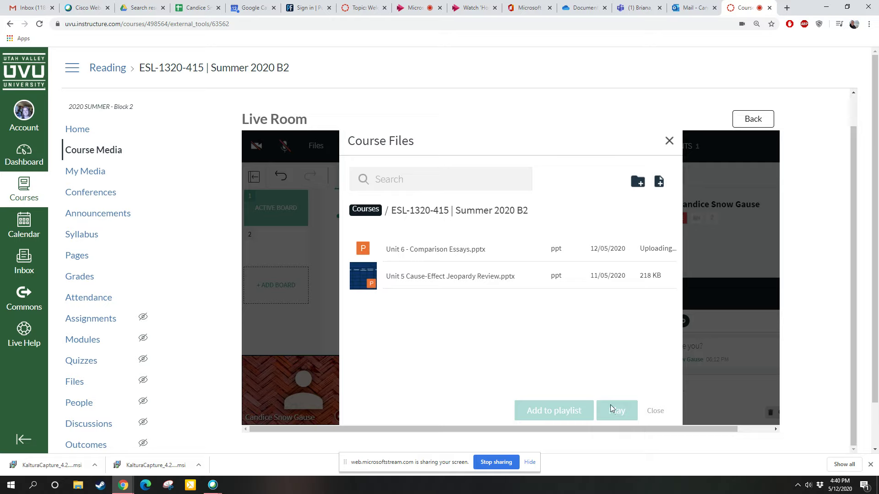
Play Unit 5 Cause-Effect Jeopardy Review.pptx in the live room and show slide 2.
{"action": "left_click", "coordinate": [480, 282]}
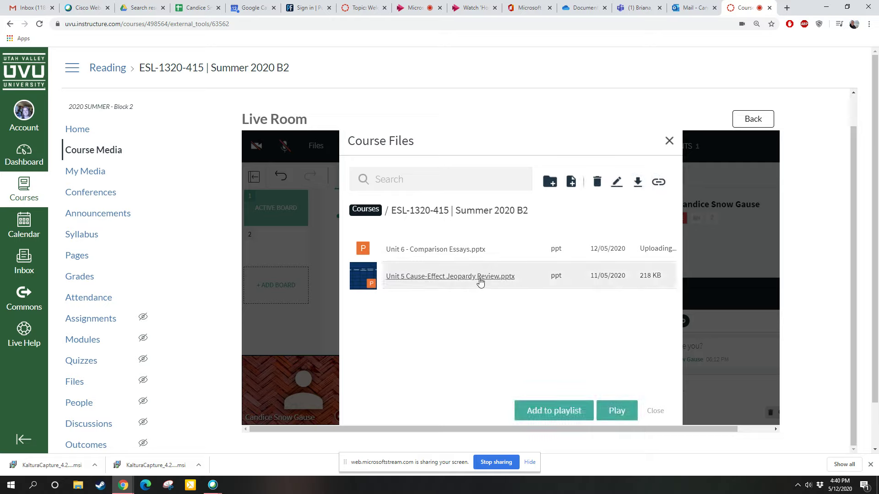
{"action": "left_click", "coordinate": [610, 413]}
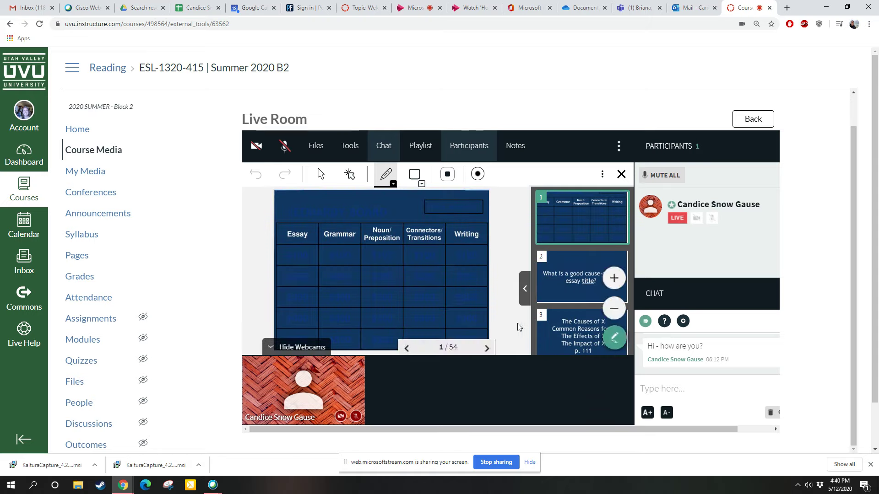
{"action": "left_click", "coordinate": [555, 293]}
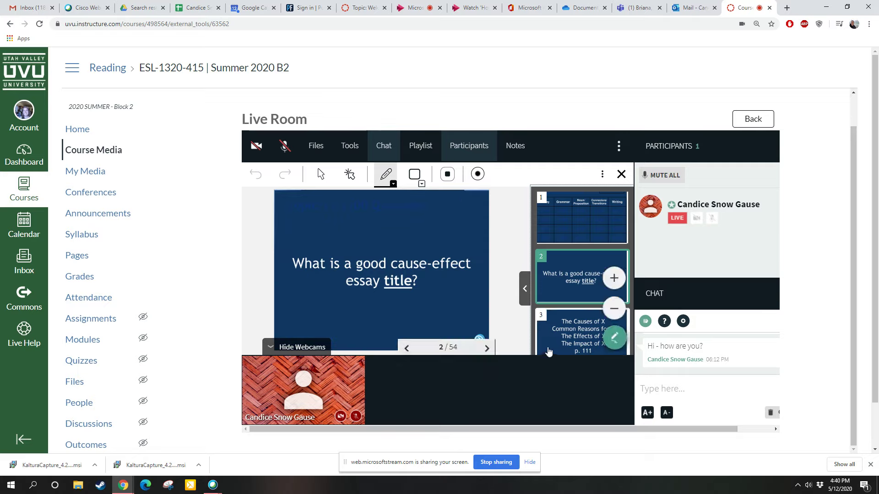
Advance the presentation to slide 3, and collapse and reopen the slide thumbnails.
{"action": "scroll", "coordinate": [578, 297], "scroll_direction": "down", "scroll_amount": 20}
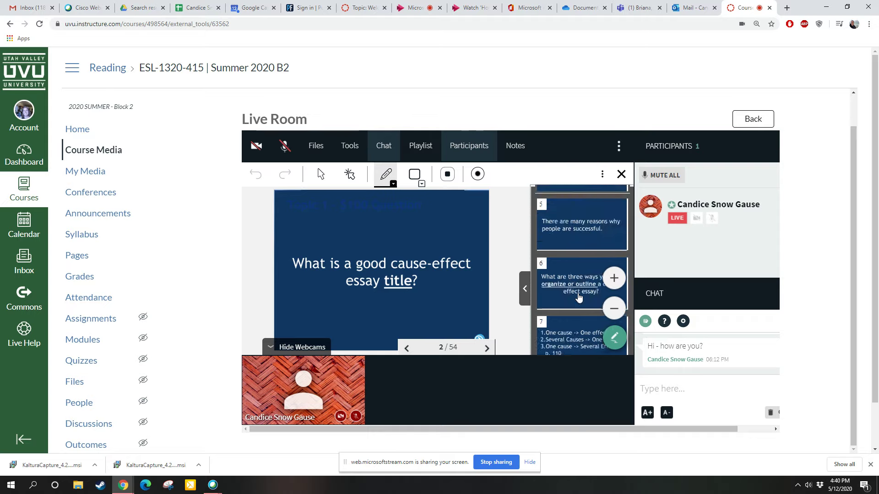
{"action": "left_click", "coordinate": [486, 348]}
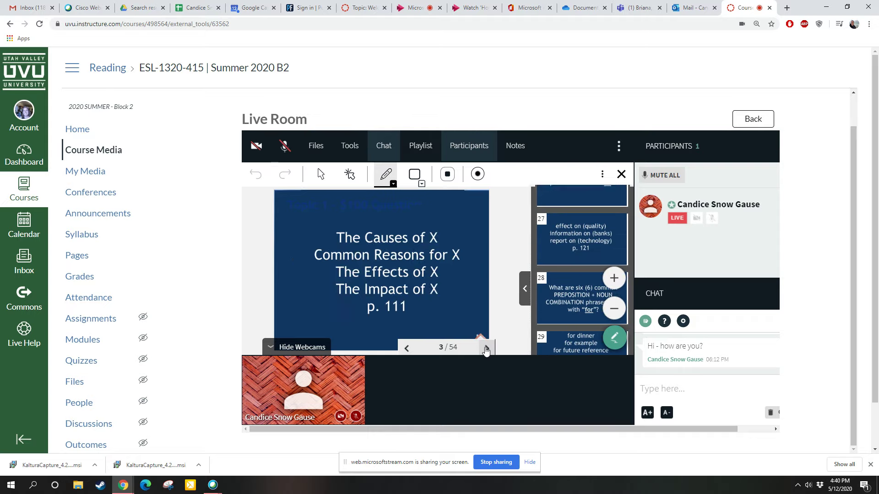
{"action": "left_click", "coordinate": [525, 293]}
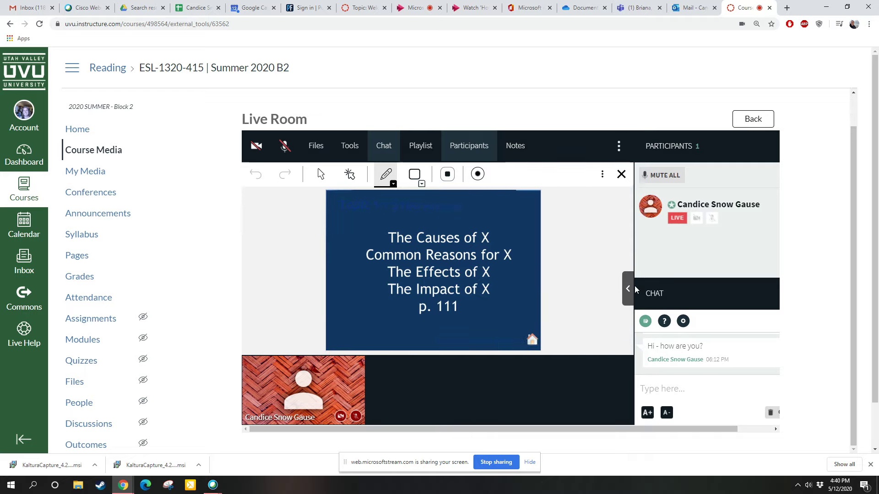
{"action": "left_click", "coordinate": [630, 291]}
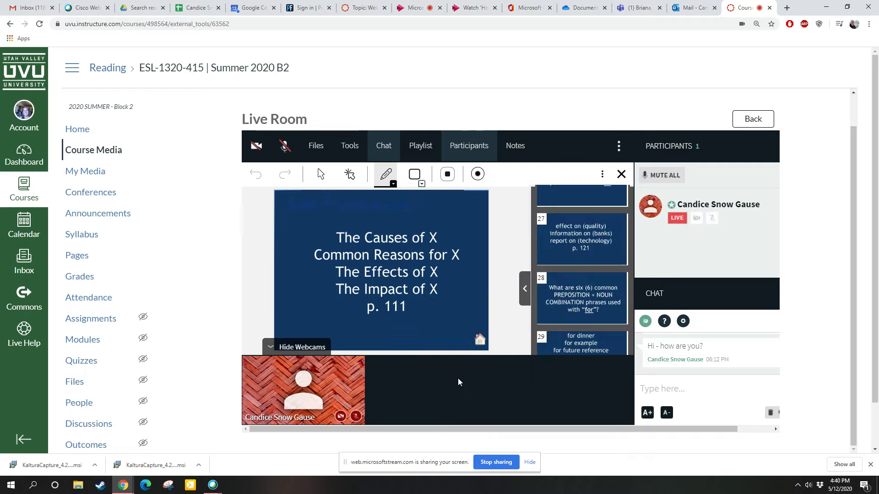
Draw a light green freehand squiggle with the pencil beside the text on slide 3, and undo it.
{"action": "left_click", "coordinate": [393, 185]}
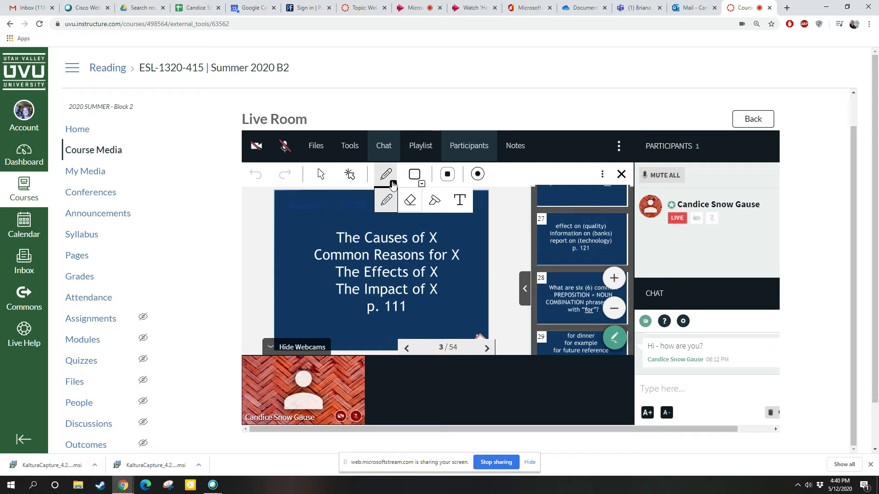
{"action": "left_click", "coordinate": [478, 178]}
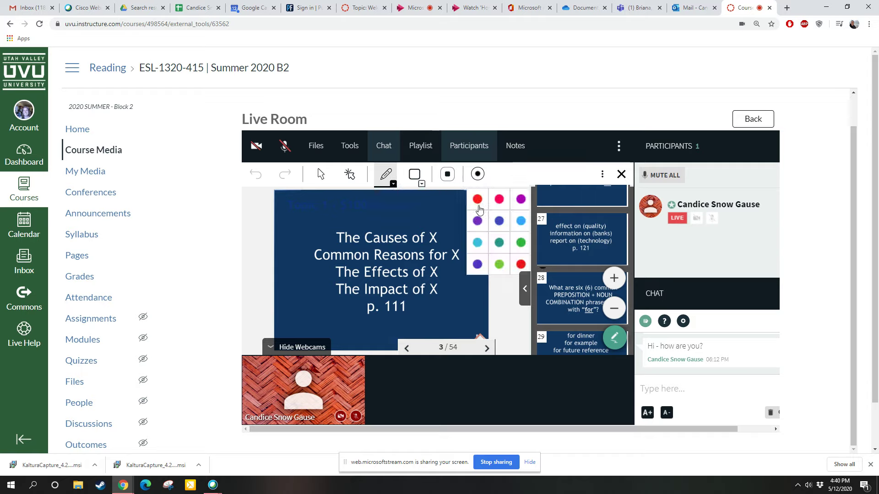
{"action": "left_click", "coordinate": [498, 264]}
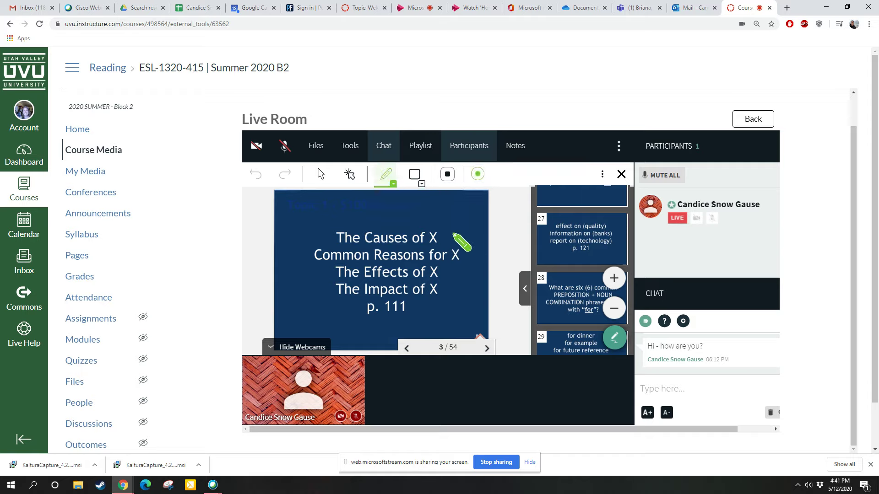
{"action": "mouse_move", "coordinate": [444, 237]}
{"action": "left_mouse_down"}
{"action": "mouse_move", "coordinate": [468, 251]}
{"action": "mouse_move", "coordinate": [468, 319]}
{"action": "left_mouse_up"}
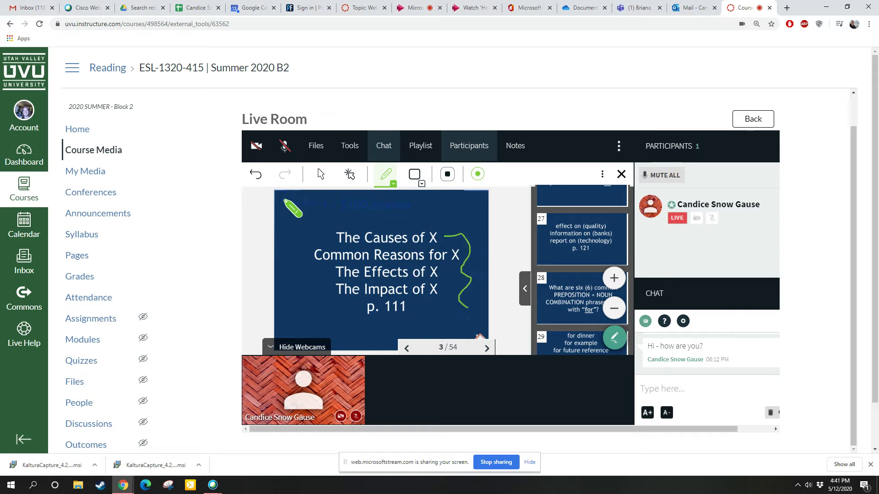
{"action": "left_click", "coordinate": [257, 175]}
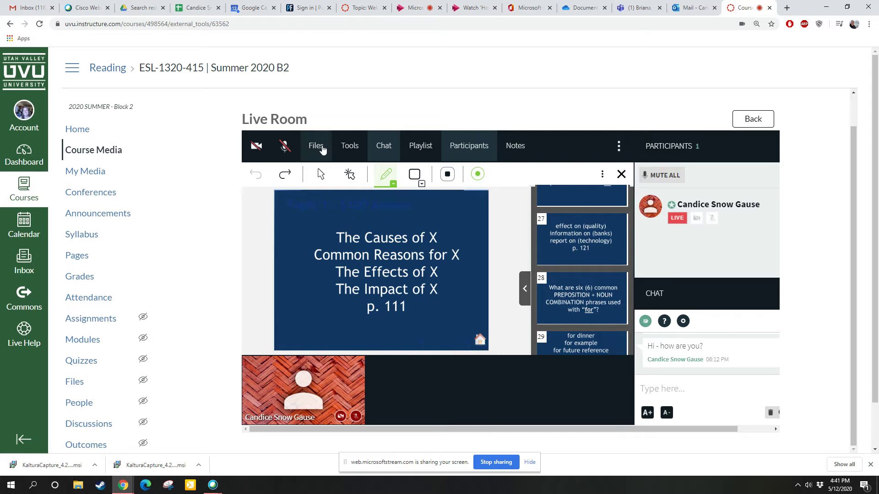
Open the live room's YouTube video picker and search Google in a new browser tab for "disney song with lyrics".
{"action": "left_click", "coordinate": [354, 149]}
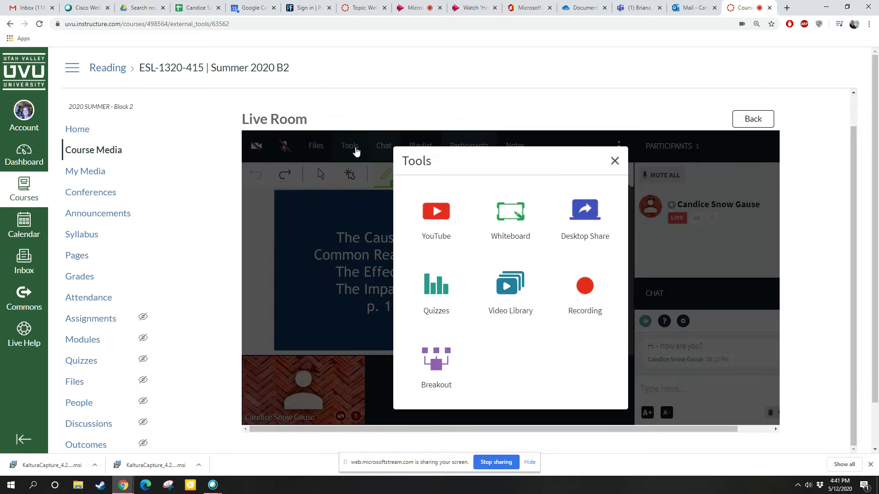
{"action": "left_click", "coordinate": [449, 239]}
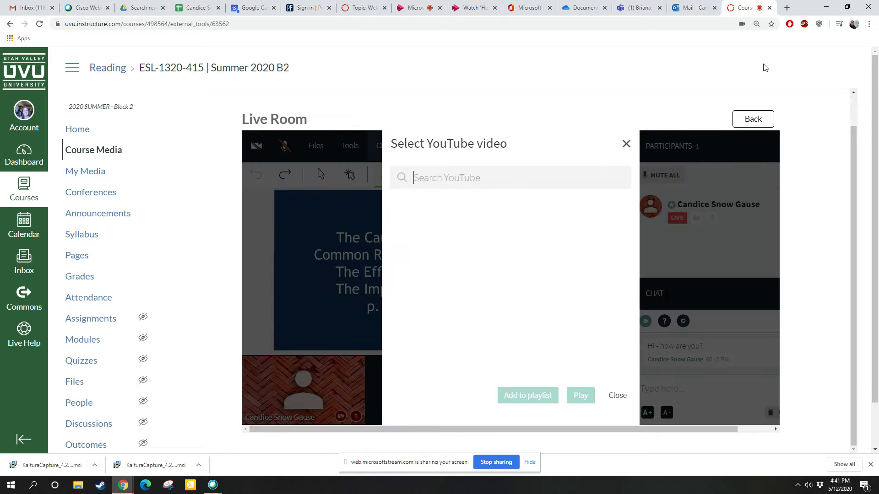
{"action": "left_click", "coordinate": [785, 9]}
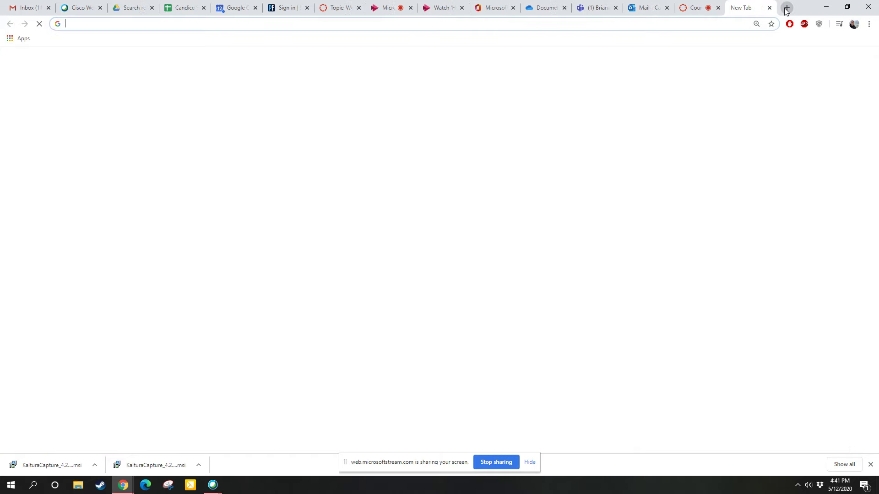
{"action": "type", "text": "disney song with lyrics"}
{"action": "key", "text": "Return"}
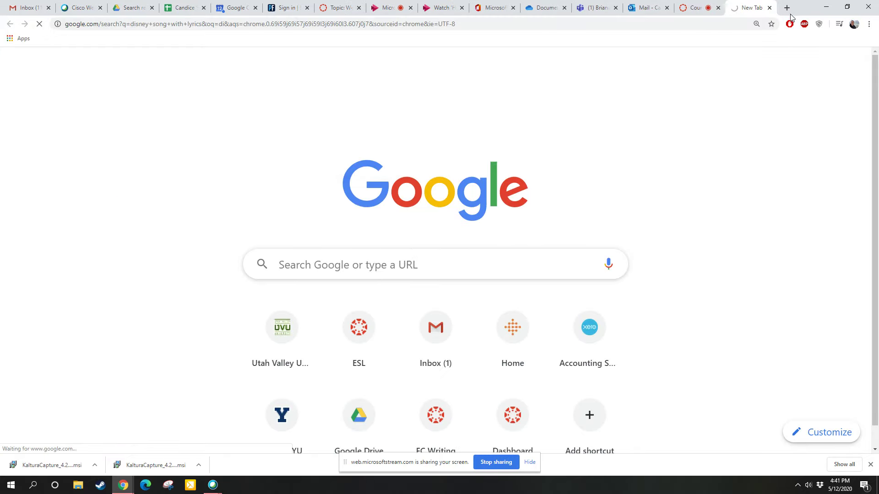
Open the Little Mermaid "Under the Sea" lyric video, copy its YouTube address, and close its tab to return to the live room.
{"action": "left_click", "coordinate": [153, 234]}
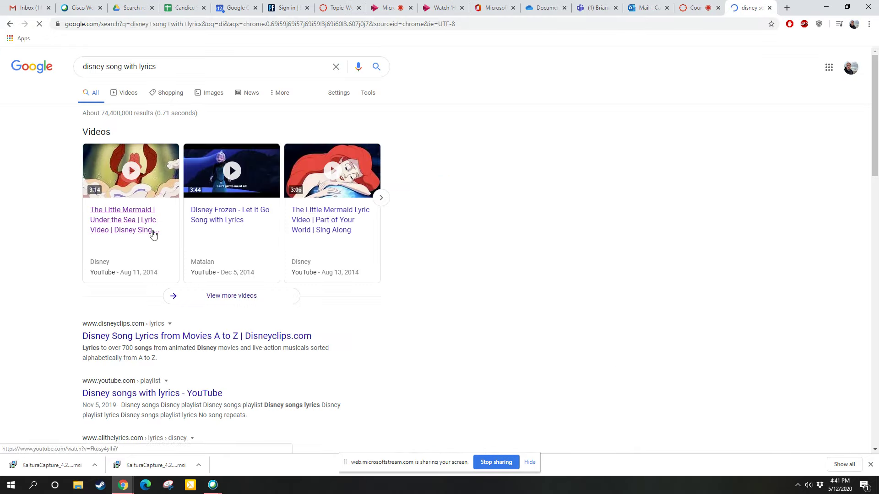
{"action": "left_click", "coordinate": [163, 24]}
{"action": "key", "text": "ctrl+c"}
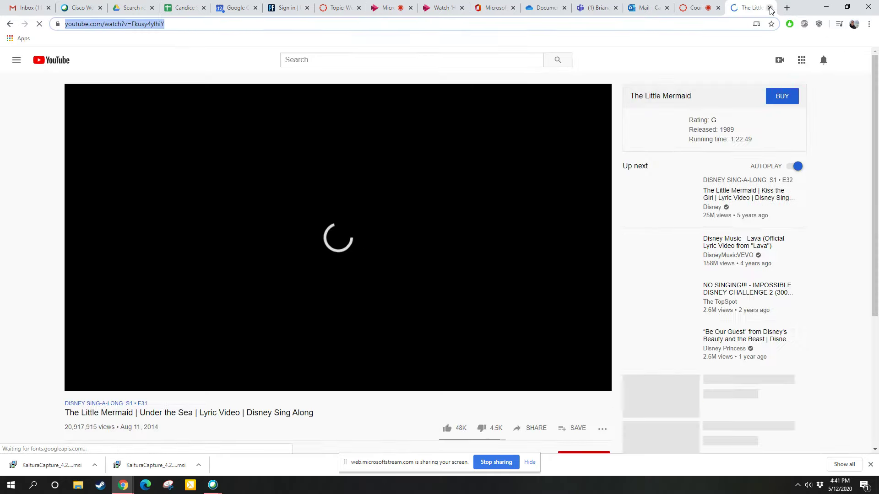
{"action": "left_click", "coordinate": [769, 7]}
Find the video in the YouTube picker using the copied address, add it to the playlist, and play it in the live room.
{"action": "key", "text": "ctrl+v"}
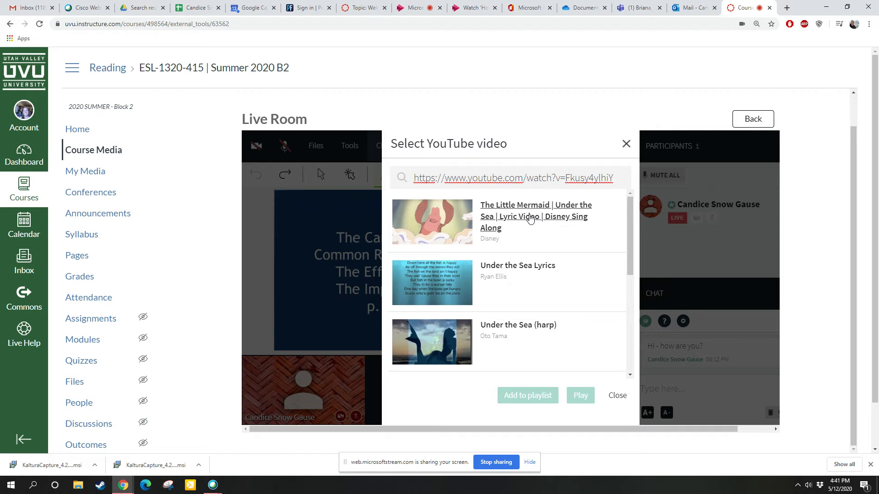
{"action": "left_click", "coordinate": [530, 219]}
{"action": "left_click", "coordinate": [527, 395]}
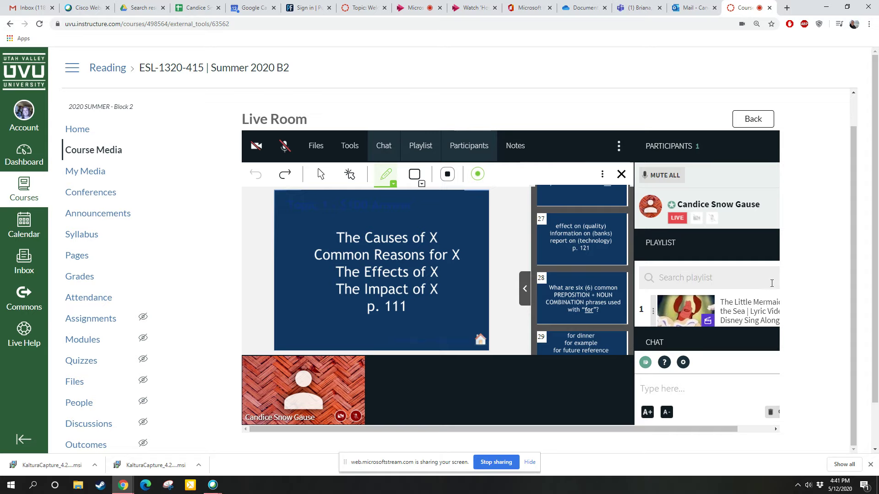
{"action": "scroll", "coordinate": [747, 281], "scroll_direction": "down", "scroll_amount": 1}
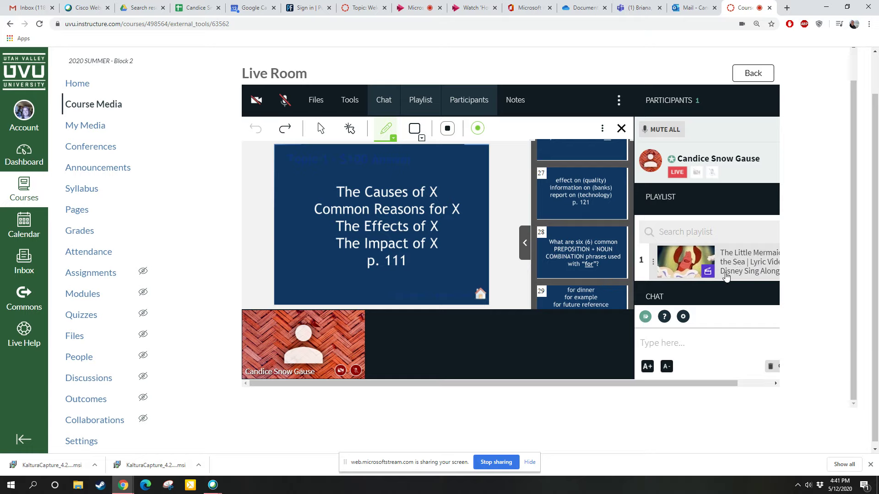
{"action": "left_click", "coordinate": [735, 260]}
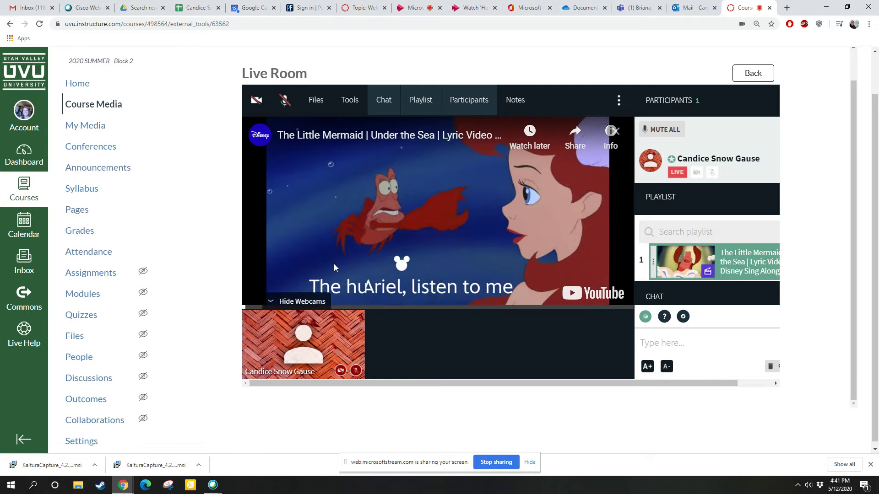
Close the playing YouTube video and open the whiteboard in the live room.
{"action": "left_click", "coordinate": [615, 132]}
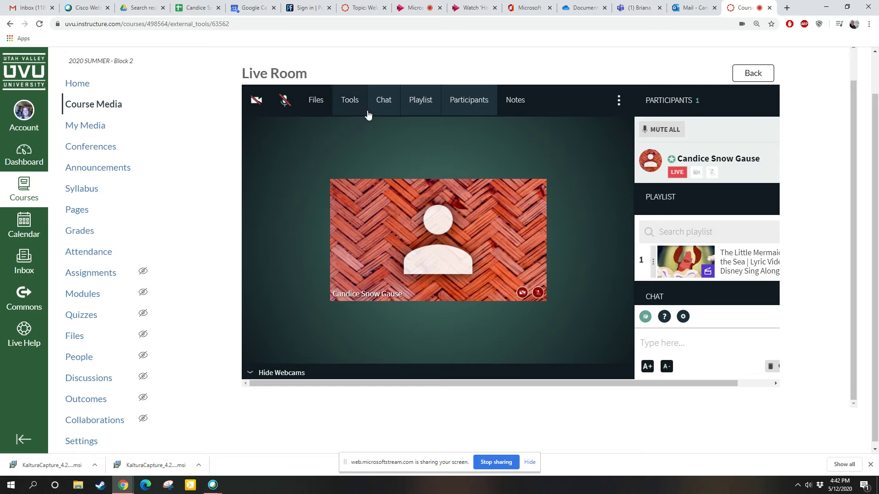
{"action": "left_click", "coordinate": [346, 104]}
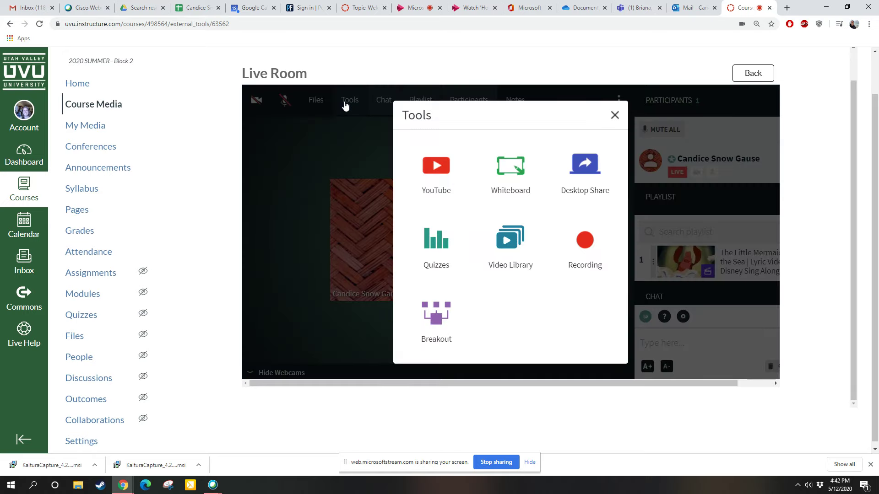
{"action": "left_click", "coordinate": [516, 178]}
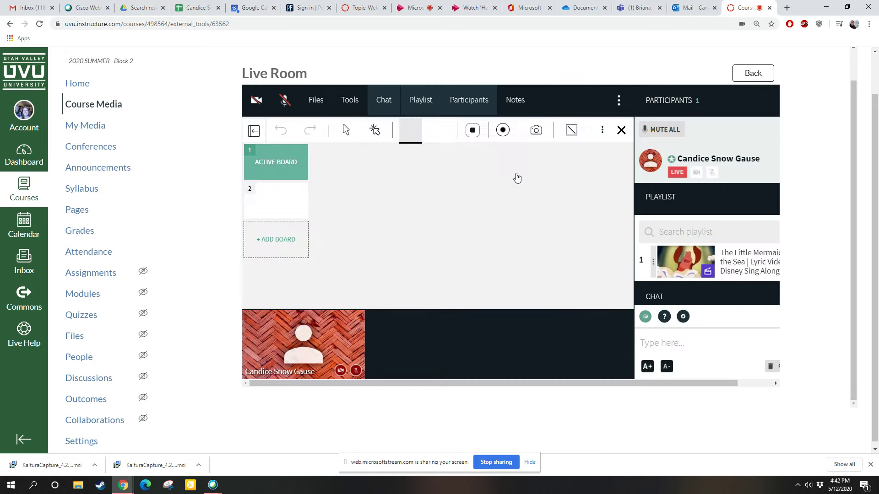
Share the entire screen in the live room with Desktop Share, and stop the sharing.
{"action": "left_click", "coordinate": [345, 104]}
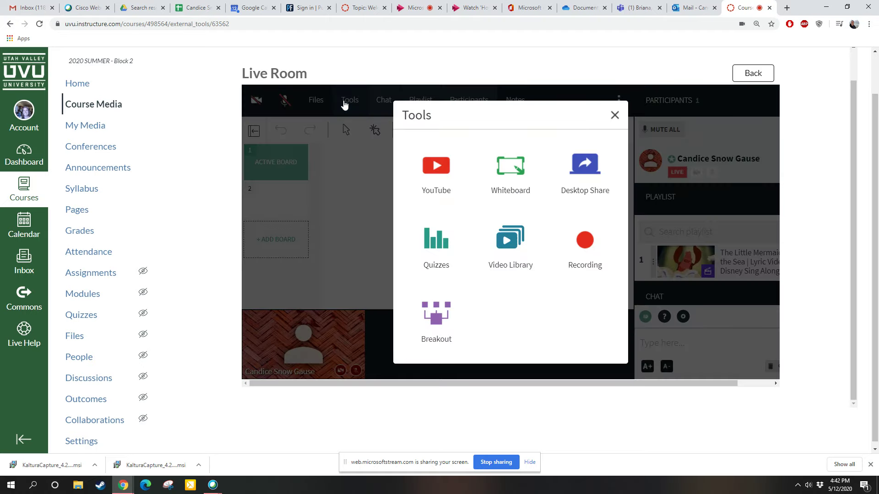
{"action": "left_click", "coordinate": [590, 175]}
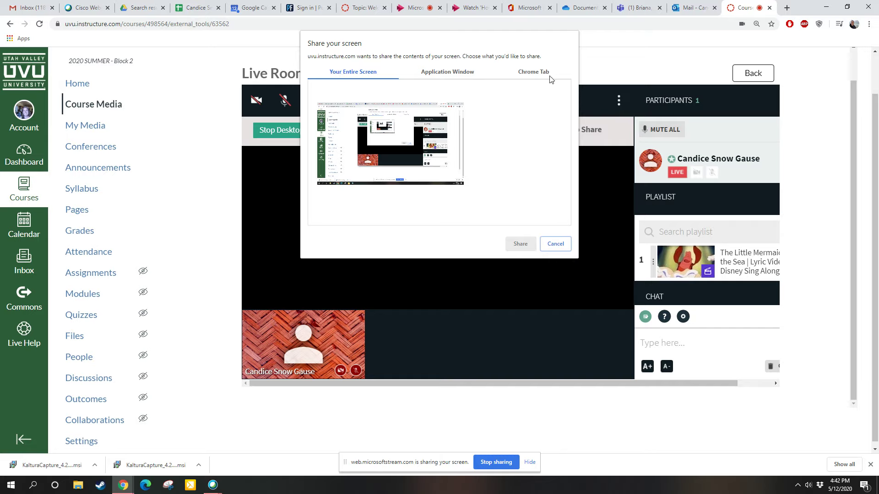
{"action": "left_click", "coordinate": [387, 140]}
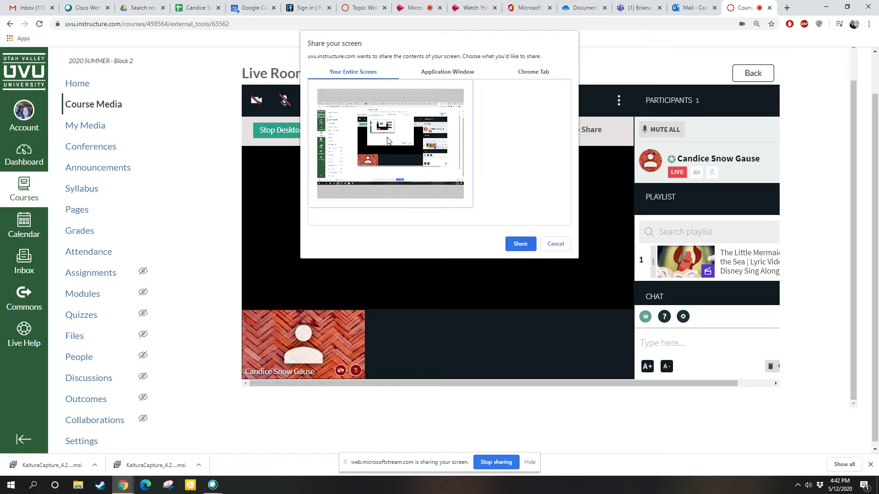
{"action": "left_click", "coordinate": [520, 243]}
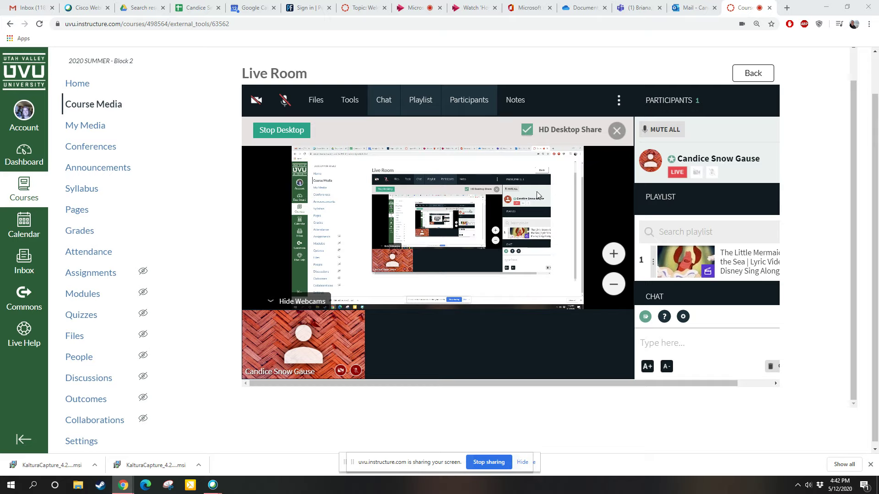
{"action": "left_click", "coordinate": [496, 462]}
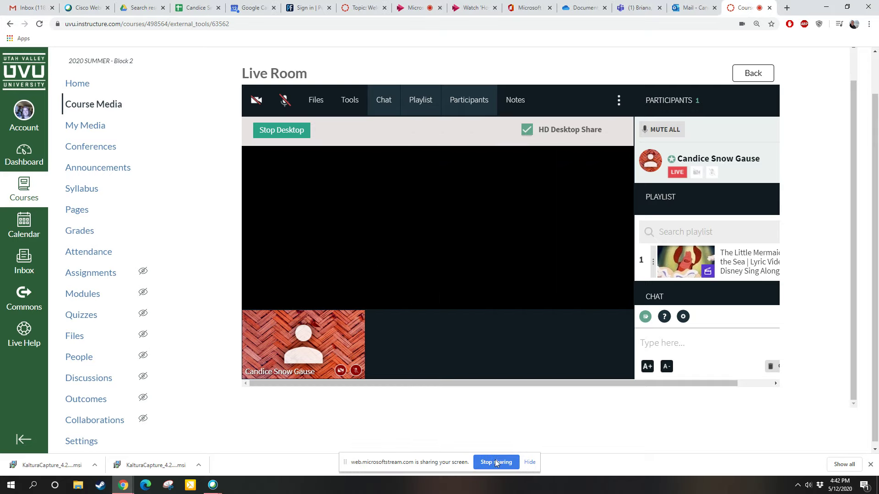
Start a new live room quiz and name it "Are you awake?".
{"action": "left_click", "coordinate": [354, 108]}
{"action": "left_click", "coordinate": [425, 266]}
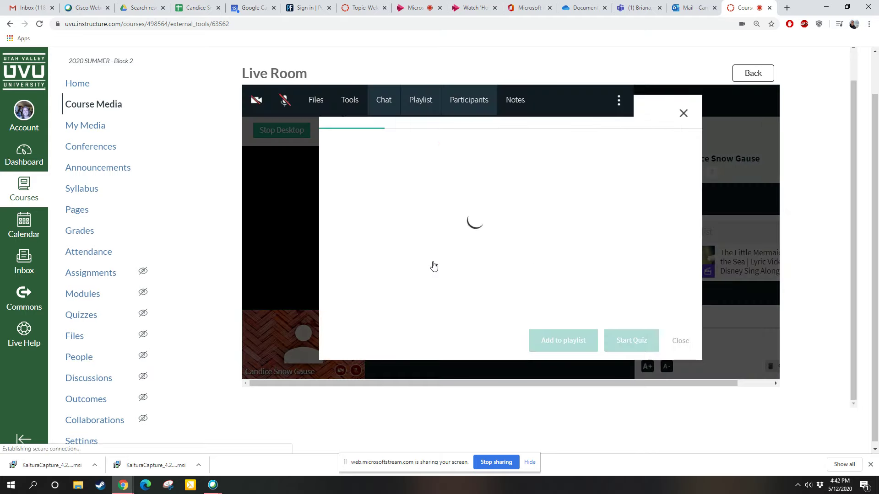
{"action": "left_click", "coordinate": [444, 266]}
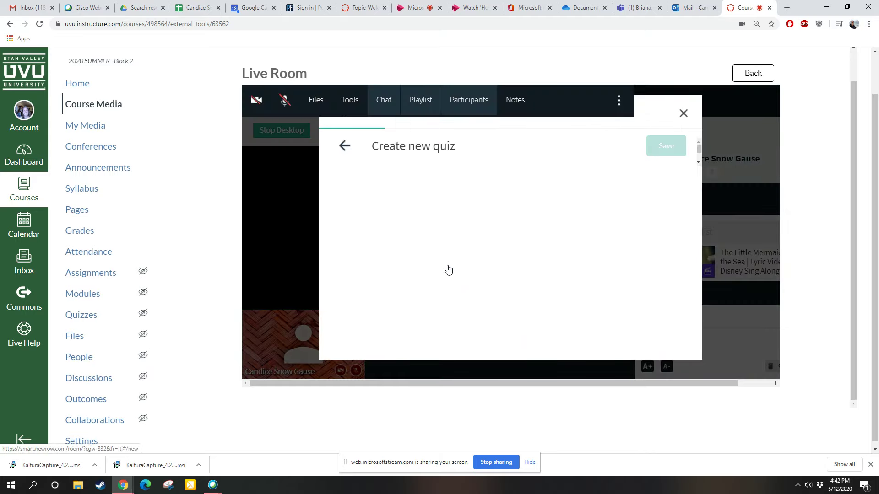
{"action": "left_click", "coordinate": [429, 183]}
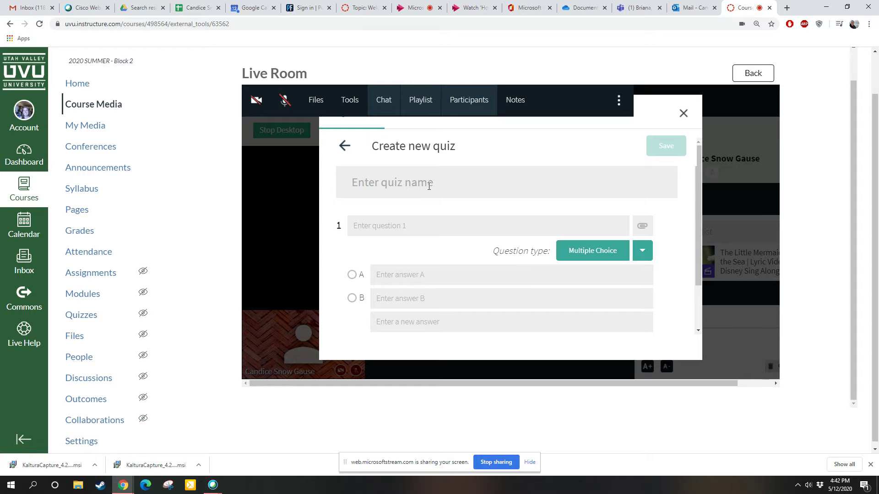
{"action": "type", "text": "Are you awake?"}
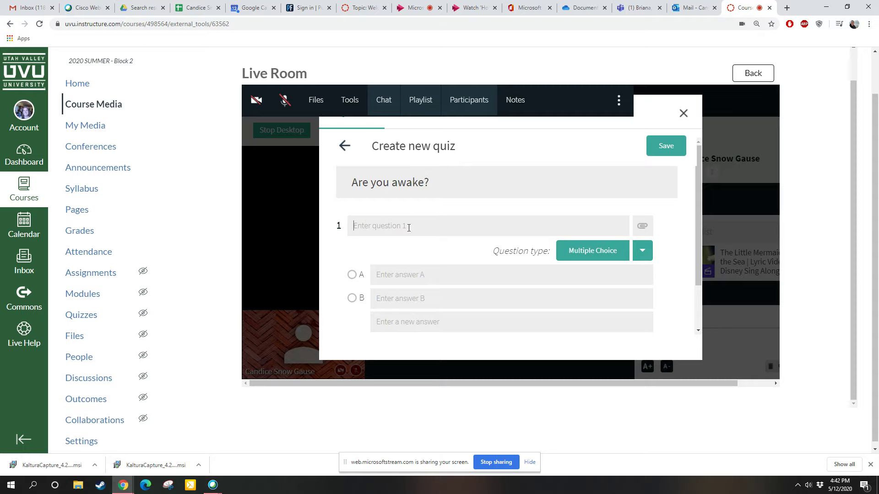
Enter the question "How are you?" with the answers "Ok", "Great" and "Could be better".
{"action": "type", "text": "How"}
{"action": "type", "text": " are you?"}
{"action": "type", "text": "O"}
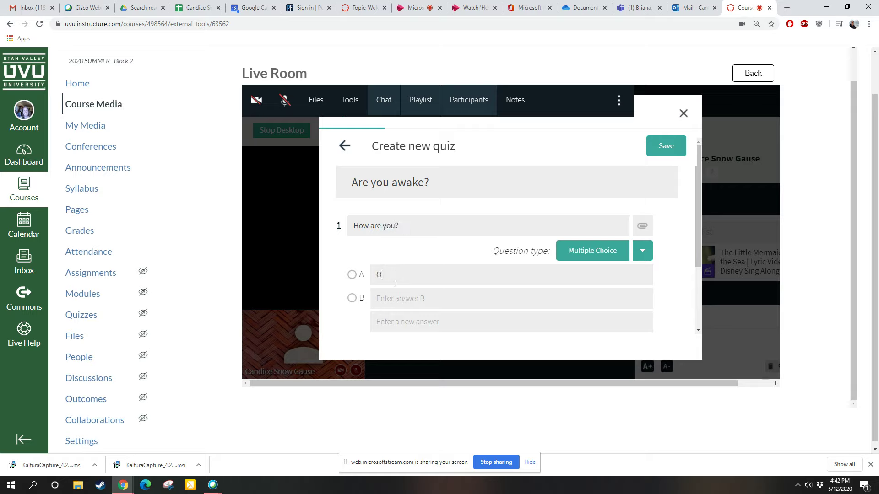
{"action": "type", "text": "Great"}
{"action": "left_click", "coordinate": [422, 318]}
{"action": "type", "text": "Could be better"}
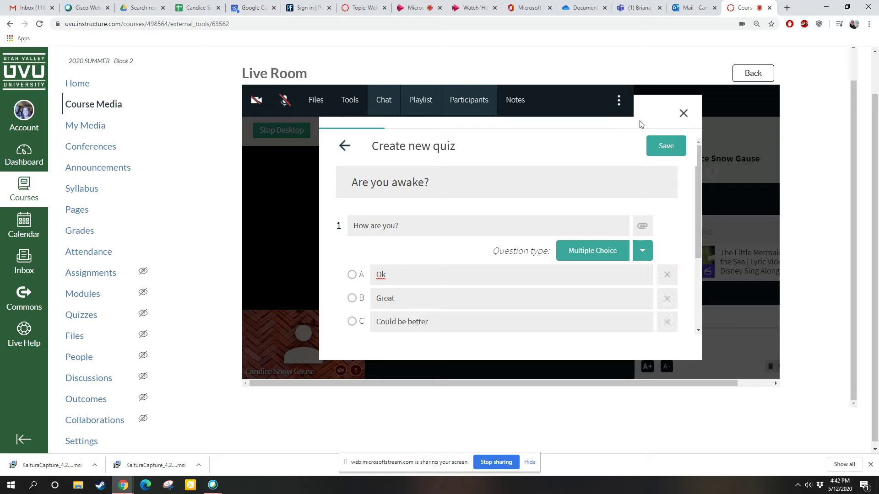
Mark "Great" as the correct answer to question 1 and look through the available question types.
{"action": "left_click", "coordinate": [674, 148]}
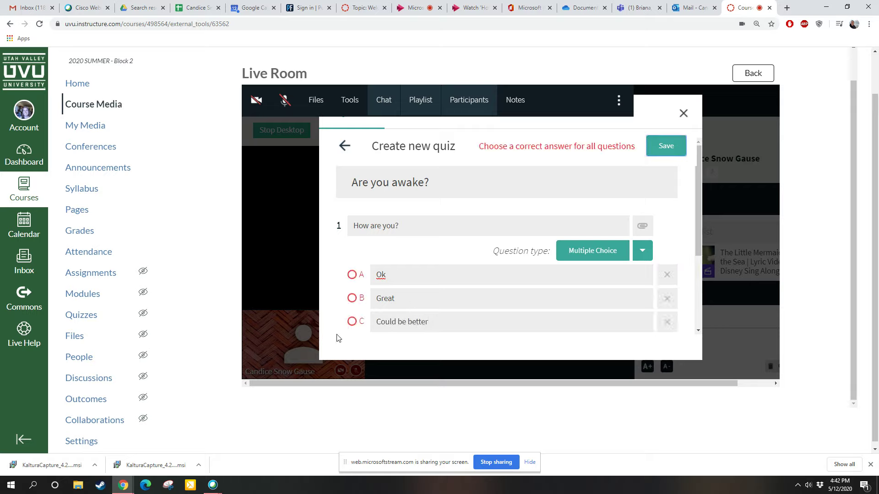
{"action": "left_click", "coordinate": [351, 298]}
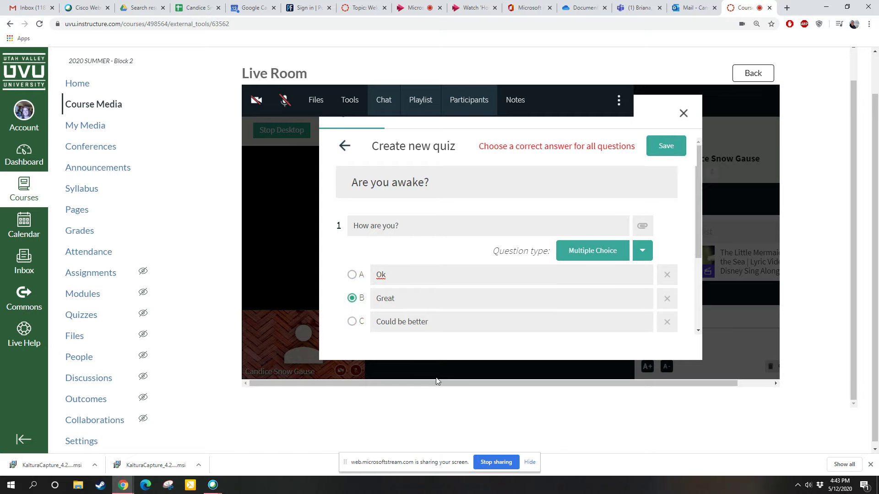
{"action": "left_click", "coordinate": [640, 247]}
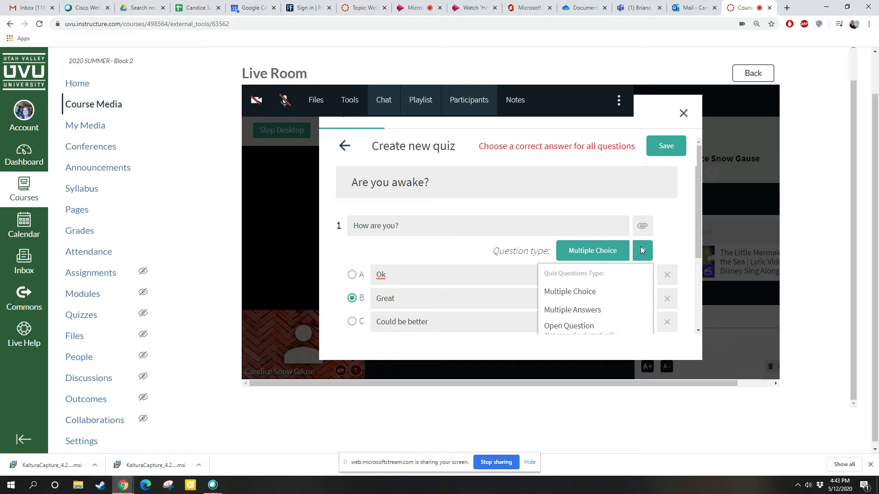
{"action": "scroll", "coordinate": [585, 310], "scroll_direction": "down", "scroll_amount": 2}
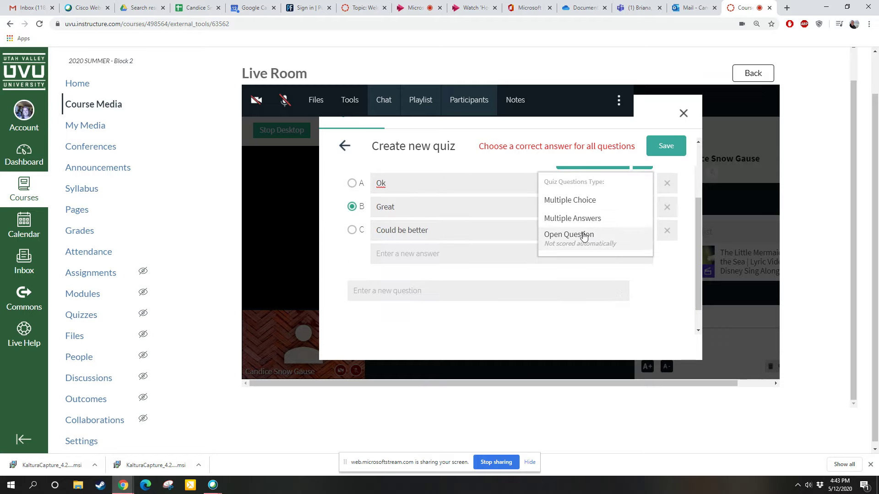
{"action": "scroll", "coordinate": [660, 213], "scroll_direction": "up", "scroll_amount": 2}
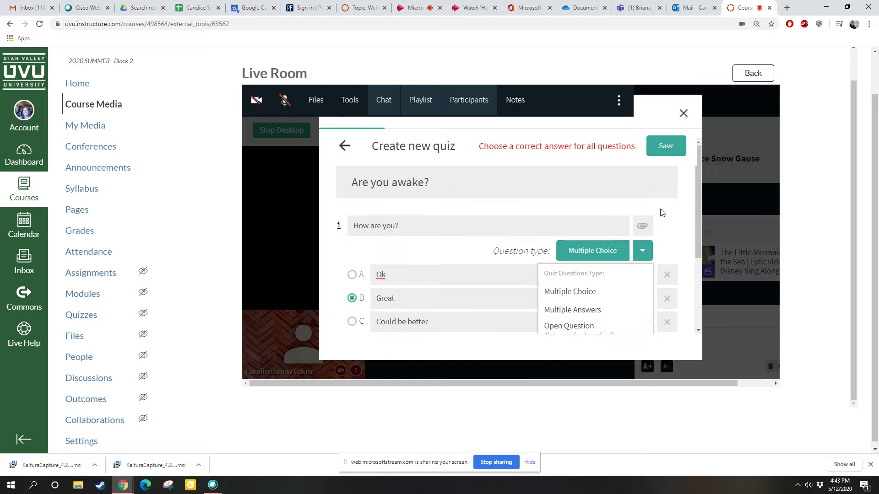
Save the "Are you awake?" quiz and start it in the live room.
{"action": "left_click", "coordinate": [666, 146]}
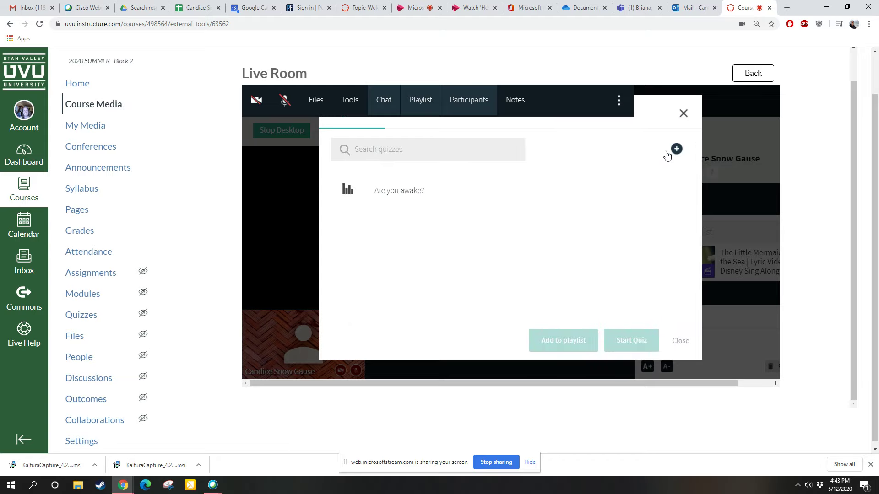
{"action": "left_click", "coordinate": [399, 190]}
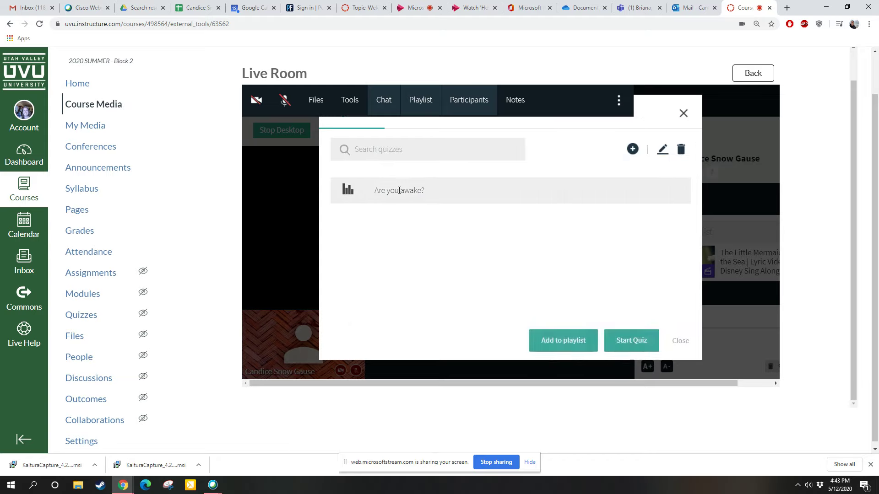
{"action": "left_click", "coordinate": [623, 341]}
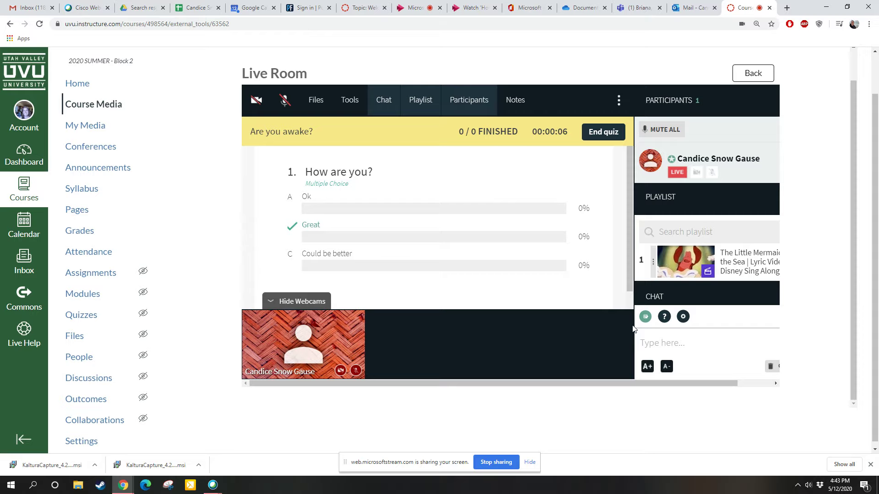
Duplicate the course's browser tab and join the meeting from the Media Gallery in the copy.
{"action": "right_click", "coordinate": [745, 8]}
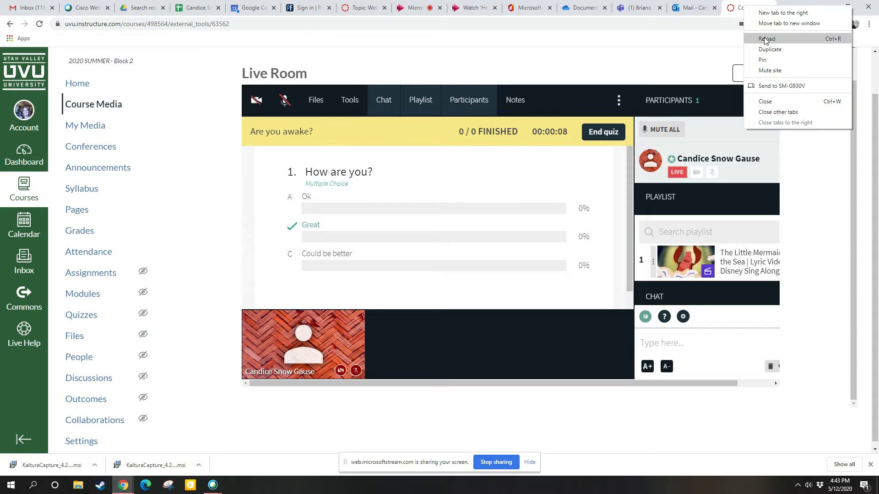
{"action": "left_click", "coordinate": [771, 50]}
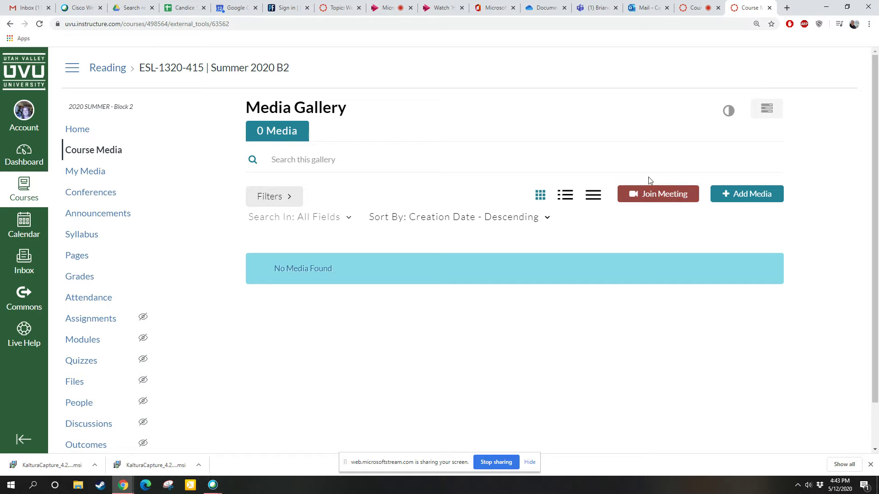
{"action": "left_click", "coordinate": [648, 195]}
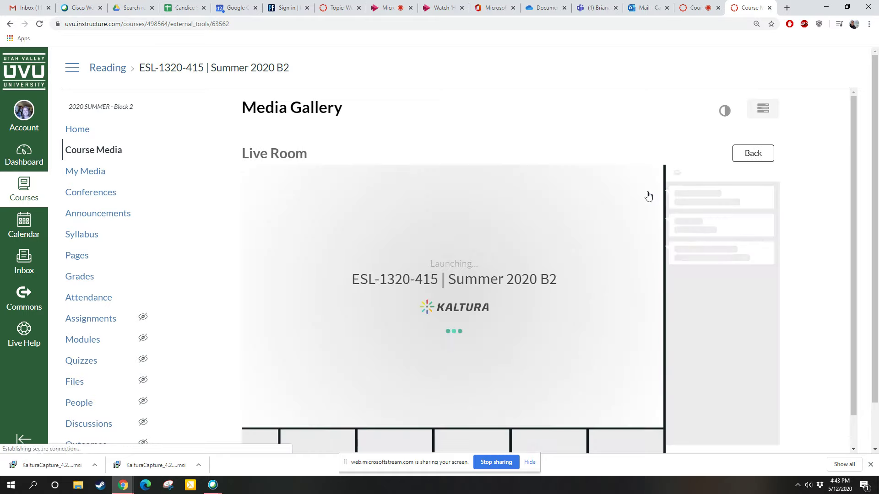
{"action": "scroll", "coordinate": [818, 195], "scroll_direction": "down", "scroll_amount": 1}
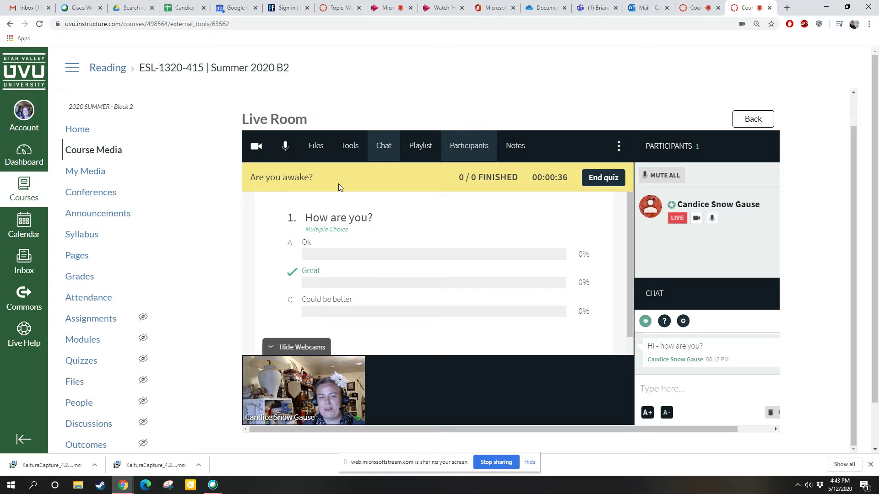
Open the course settings and enter Student View.
{"action": "scroll", "coordinate": [128, 270], "scroll_direction": "down", "scroll_amount": 2}
{"action": "scroll", "coordinate": [106, 178], "scroll_direction": "up", "scroll_amount": 1}
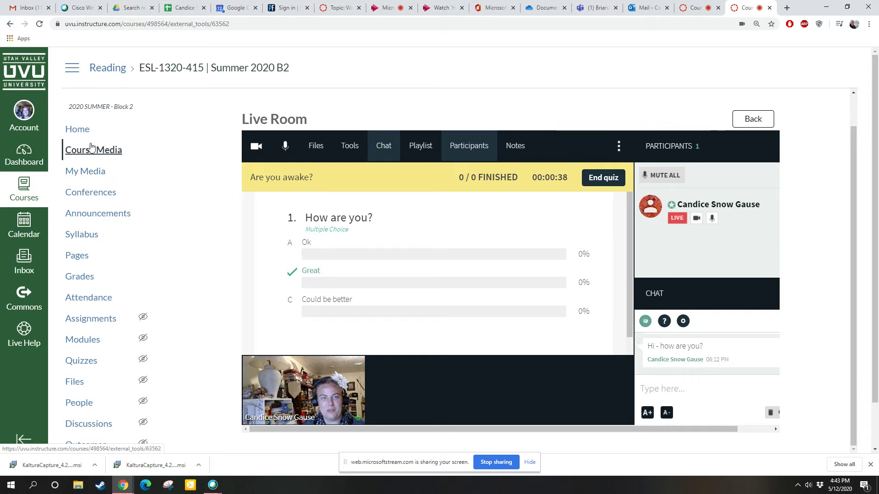
{"action": "scroll", "coordinate": [79, 137], "scroll_direction": "down", "scroll_amount": 1}
{"action": "left_click", "coordinate": [80, 437]}
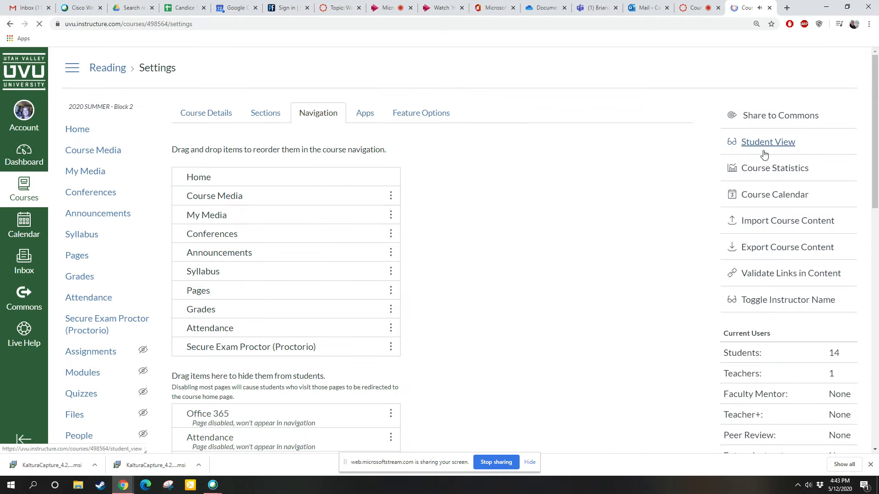
{"action": "left_click", "coordinate": [764, 145]}
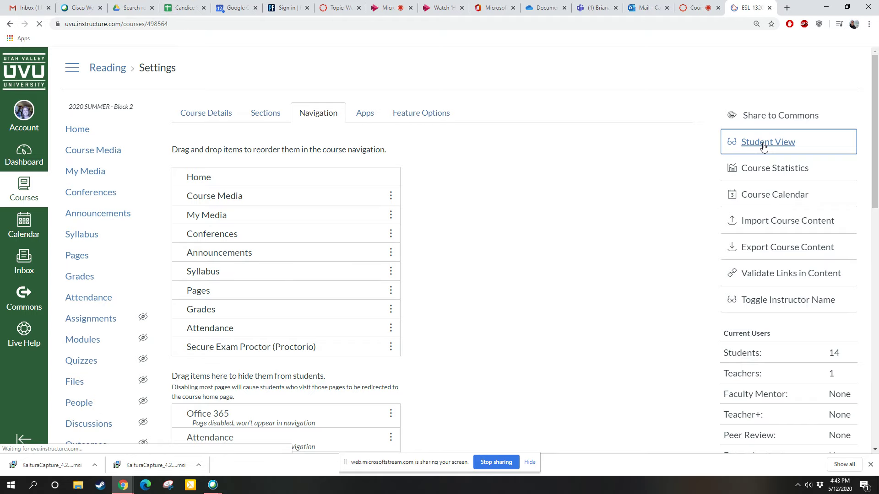
{"action": "left_click", "coordinate": [101, 152]}
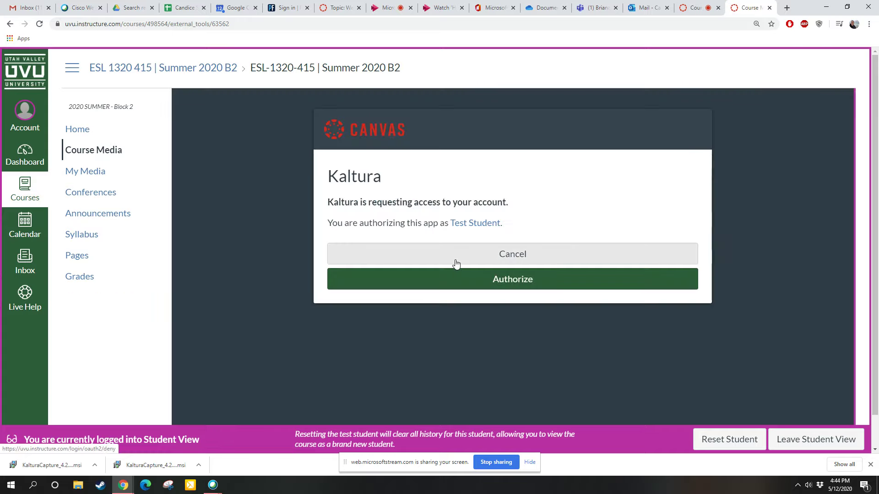
{"action": "left_click", "coordinate": [525, 284]}
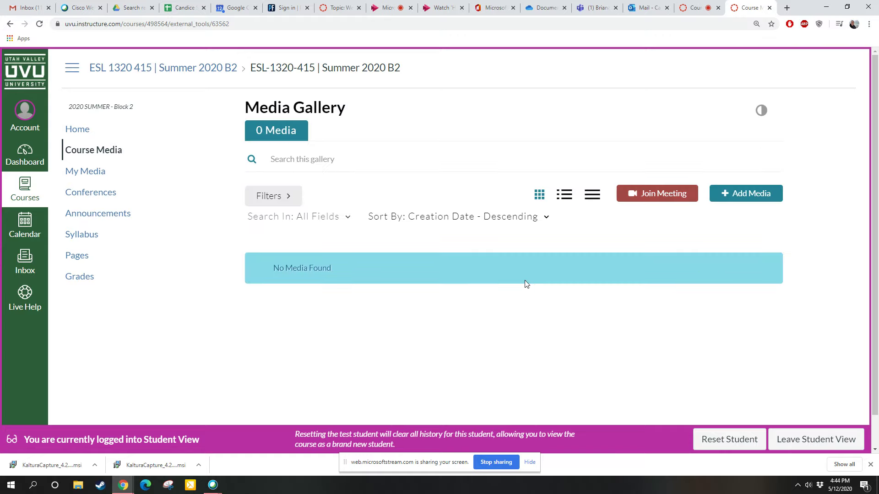
{"action": "left_click", "coordinate": [663, 194]}
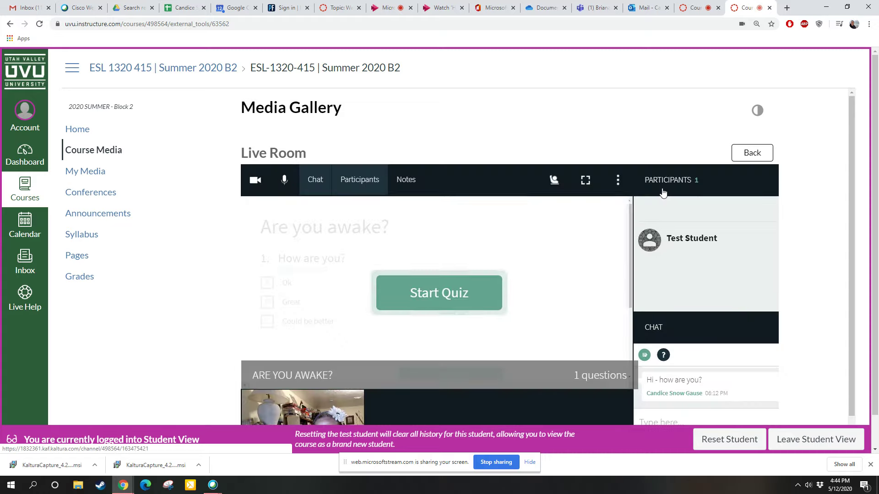
Start the "Are you awake?" quiz as the test student, answer question 1 with "Ok" and submit it.
{"action": "scroll", "coordinate": [503, 254], "scroll_direction": "down", "scroll_amount": 1}
{"action": "left_click", "coordinate": [422, 260]}
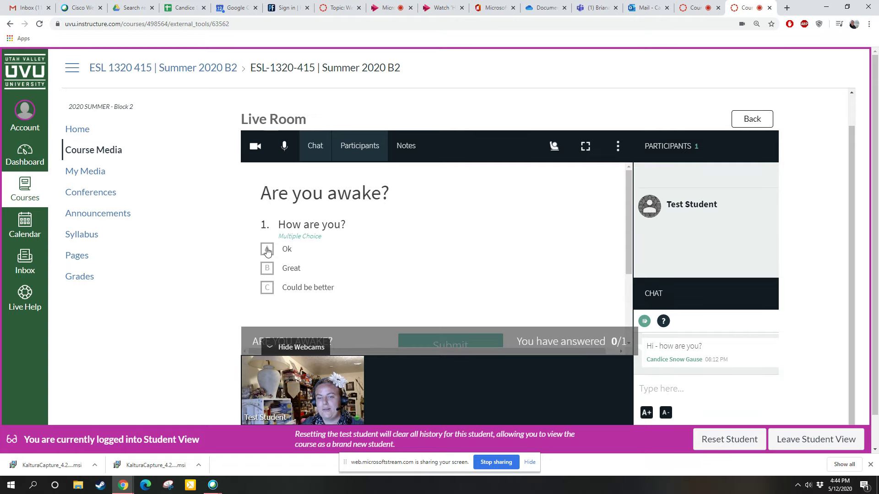
{"action": "left_click", "coordinate": [267, 250]}
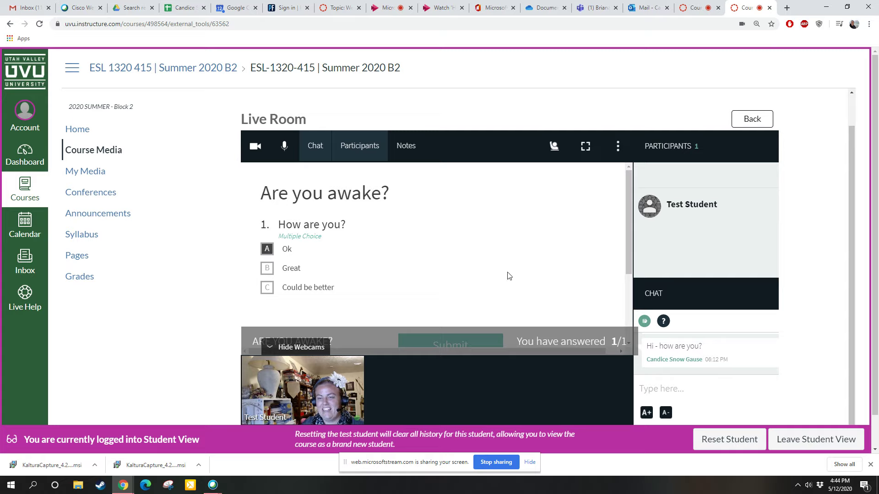
{"action": "scroll", "coordinate": [490, 268], "scroll_direction": "down", "scroll_amount": 3}
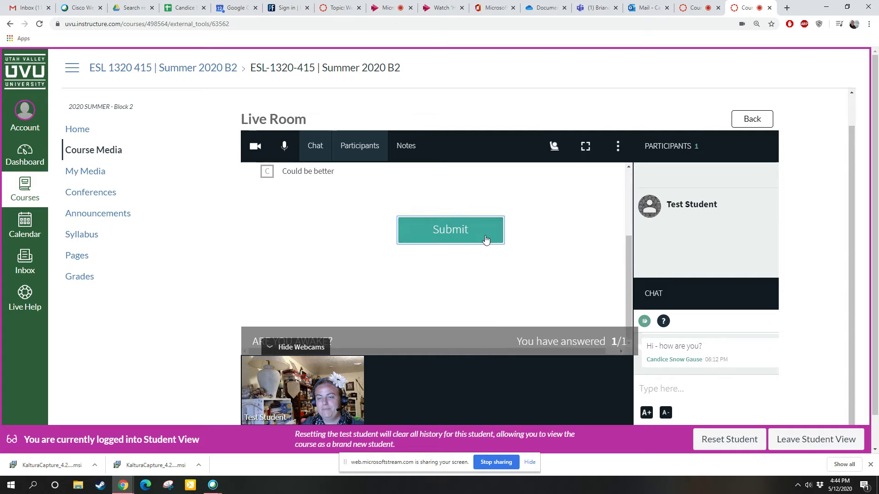
{"action": "left_click", "coordinate": [486, 239]}
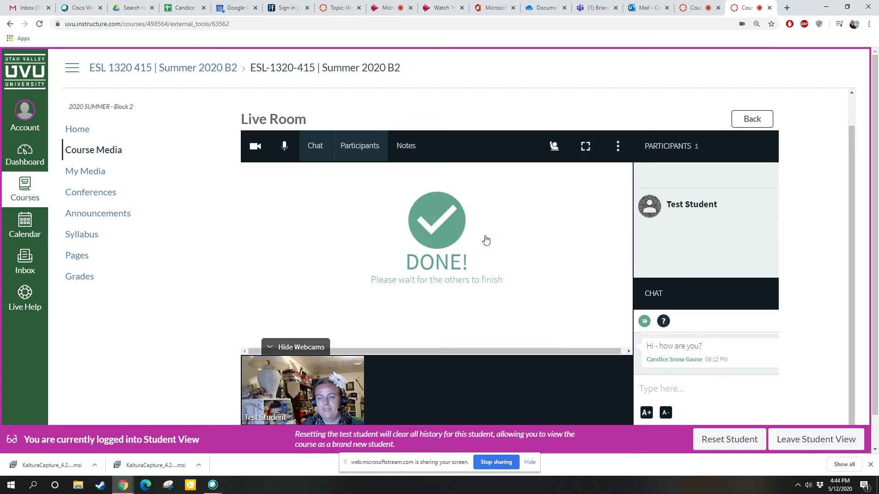
Close the duplicate course tab and rejoin the live room from the instructor's Media Gallery.
{"action": "left_click", "coordinate": [699, 6]}
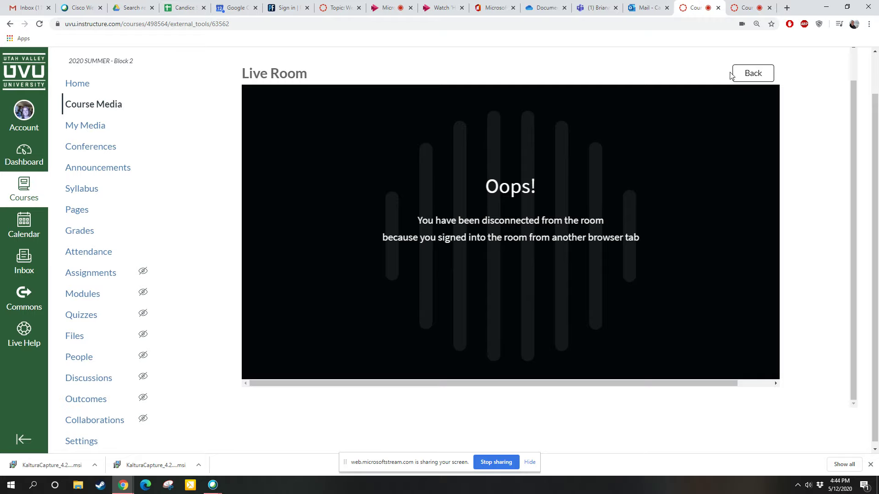
{"action": "left_click", "coordinate": [745, 76]}
{"action": "left_click", "coordinate": [676, 148]}
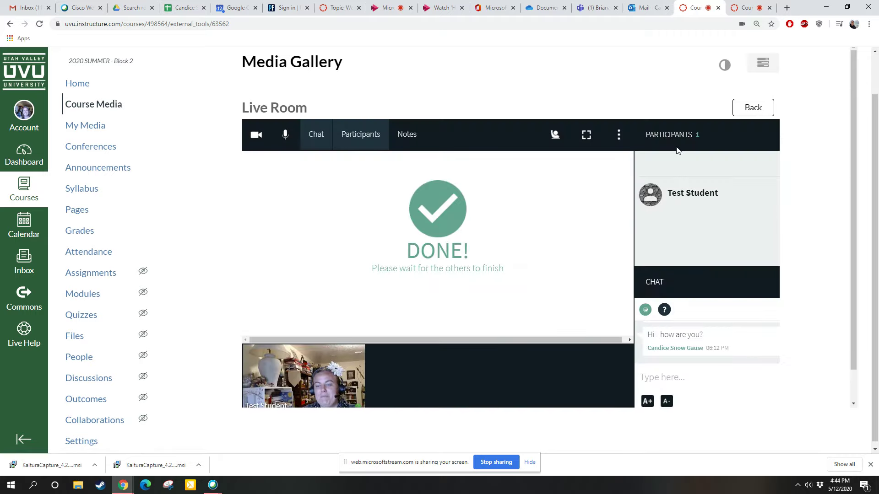
{"action": "left_click", "coordinate": [769, 8]}
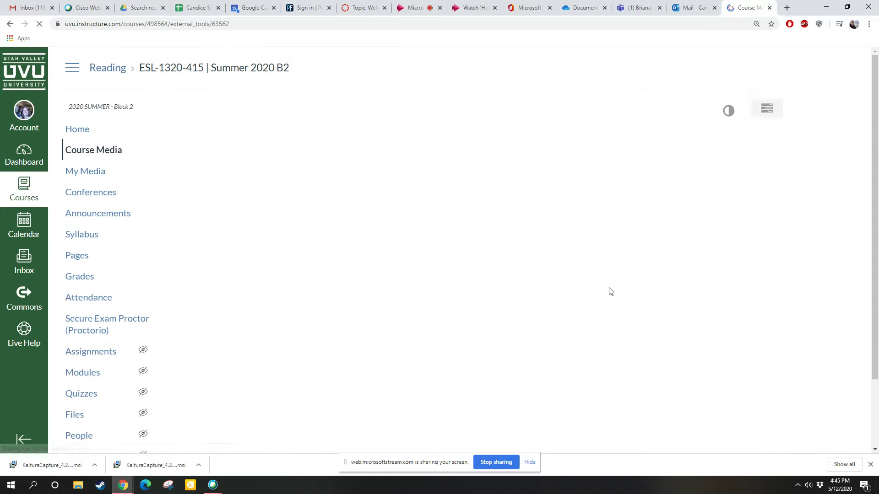
{"action": "left_click", "coordinate": [661, 197]}
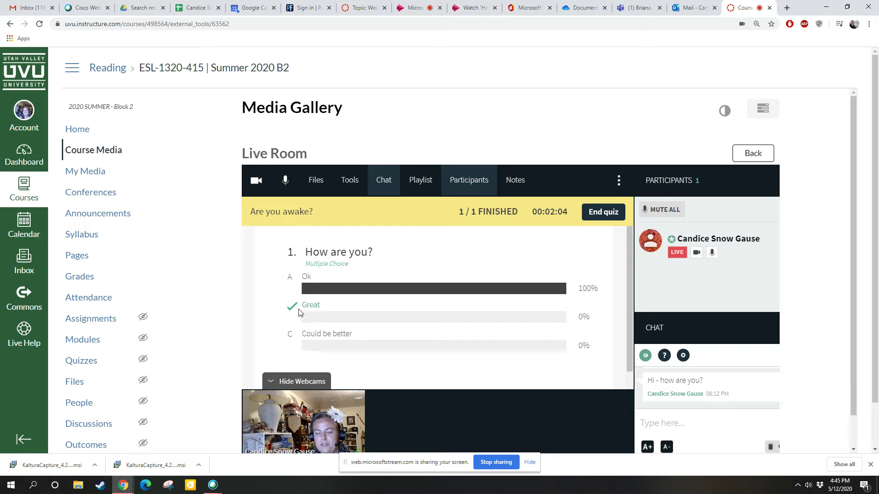
End the "Are you awake?" quiz, review its results and close them.
{"action": "left_click", "coordinate": [610, 211]}
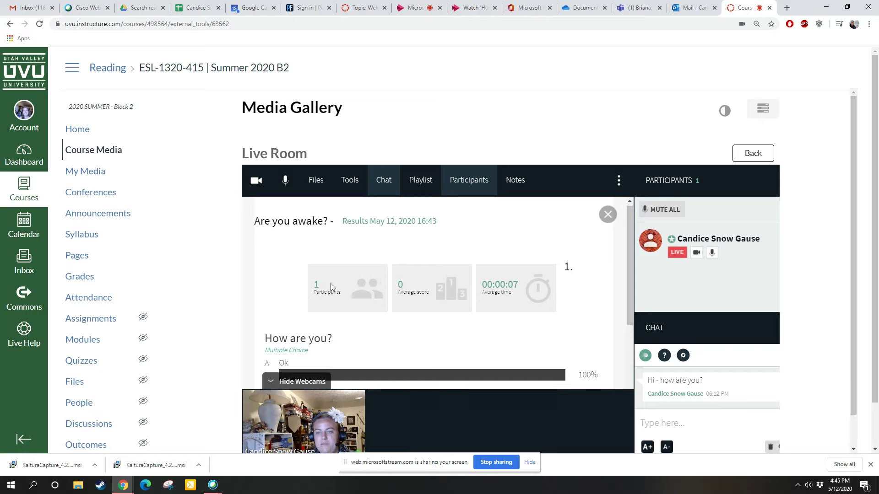
{"action": "scroll", "coordinate": [331, 283], "scroll_direction": "down", "scroll_amount": 2}
{"action": "scroll", "coordinate": [331, 283], "scroll_direction": "up", "scroll_amount": 2}
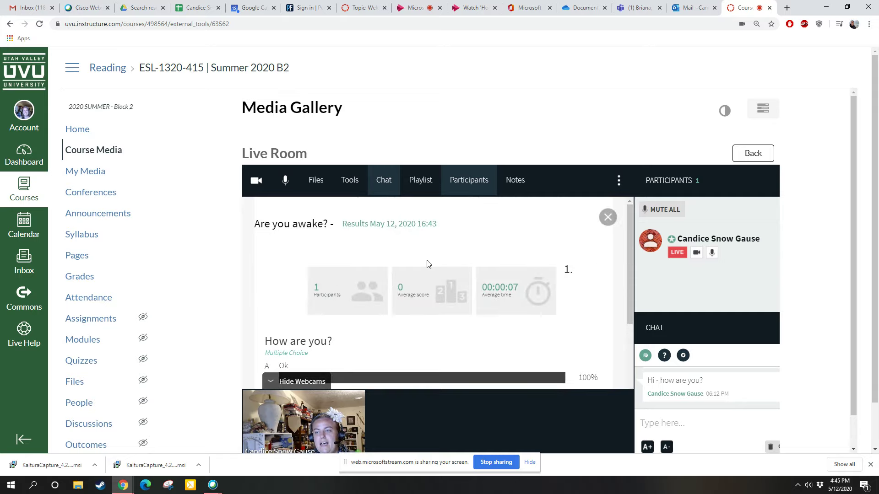
{"action": "left_click", "coordinate": [609, 217]}
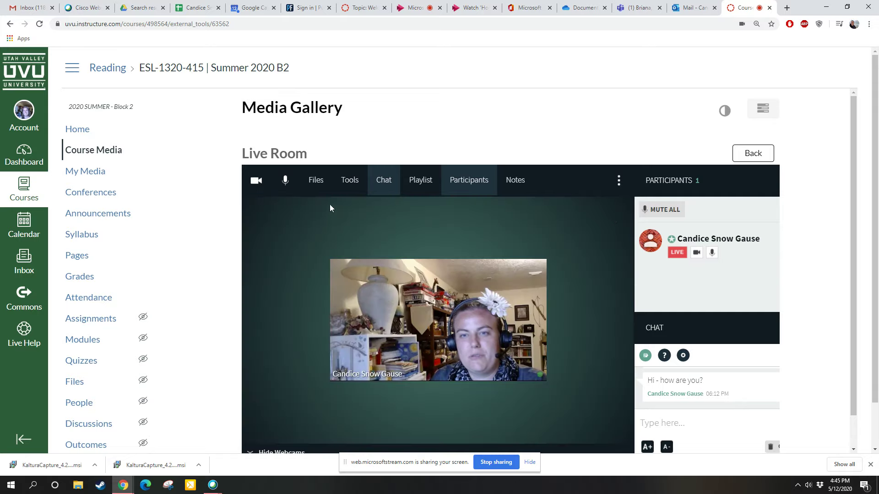
View the live room's Video Library and close it.
{"action": "left_click", "coordinate": [349, 183]}
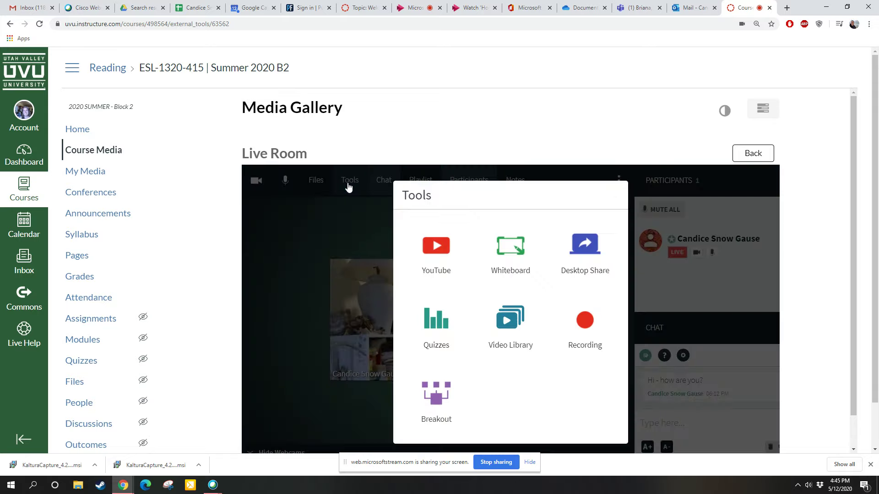
{"action": "left_click", "coordinate": [507, 334]}
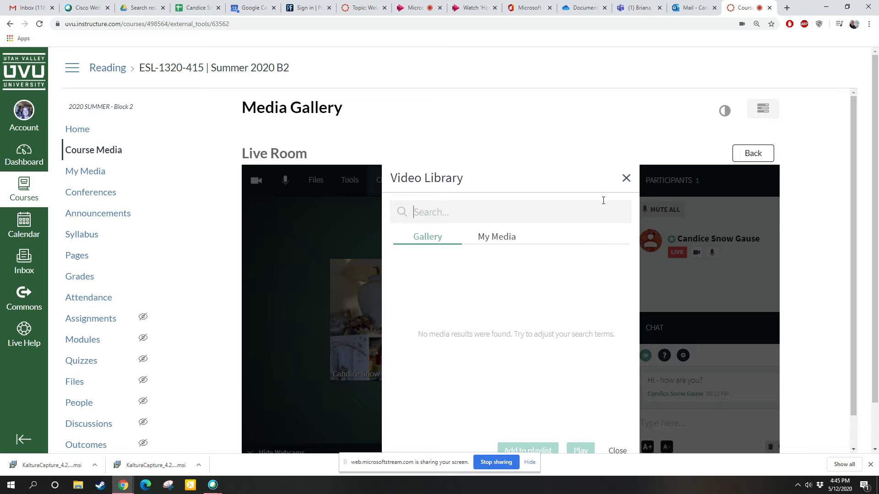
{"action": "left_click", "coordinate": [626, 177]}
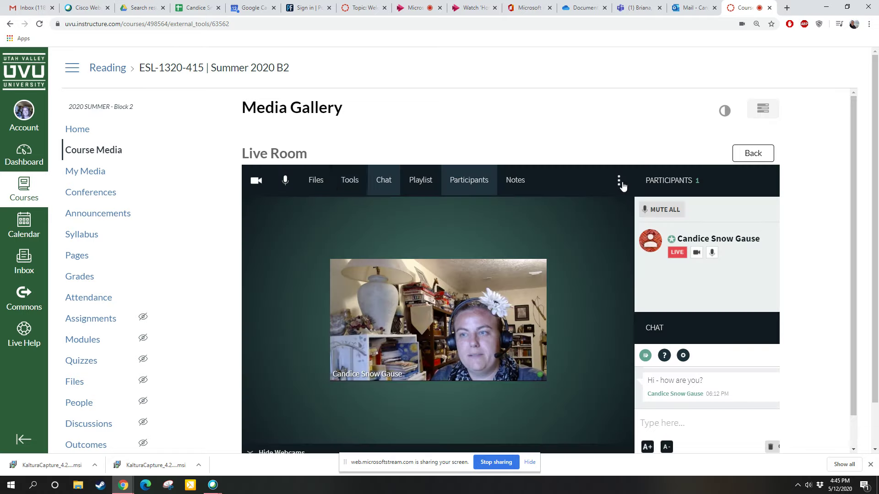
Check the available recording durations without starting a recording.
{"action": "left_click", "coordinate": [356, 184]}
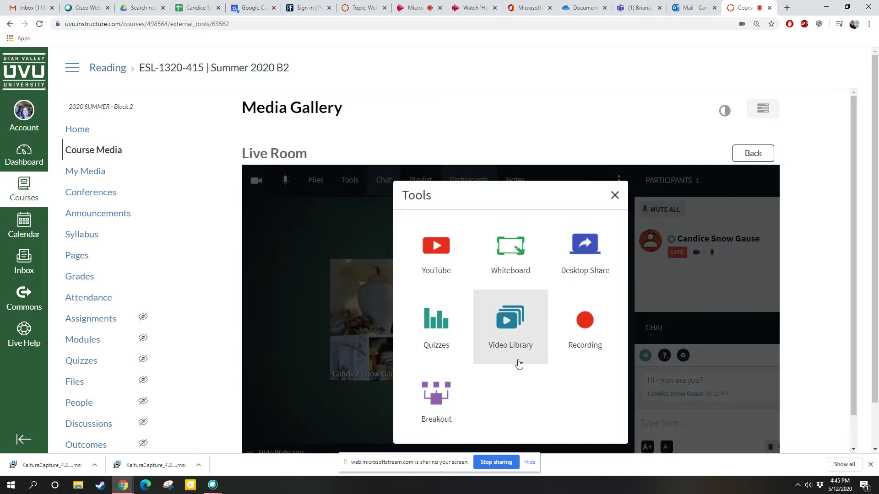
{"action": "left_click", "coordinate": [579, 337]}
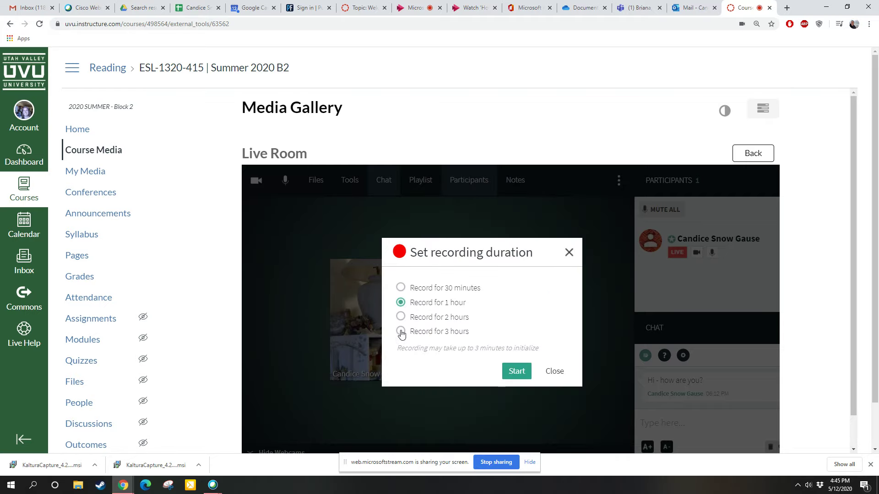
{"action": "left_click", "coordinate": [569, 253]}
Set up breakout rooms with Auto-Assign enabled and a time limit of 1 minute.
{"action": "left_click", "coordinate": [350, 185]}
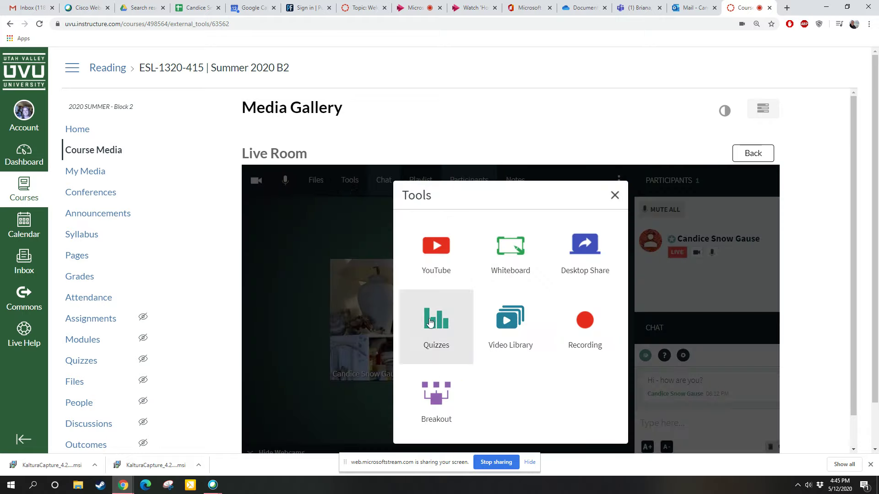
{"action": "left_click", "coordinate": [437, 389]}
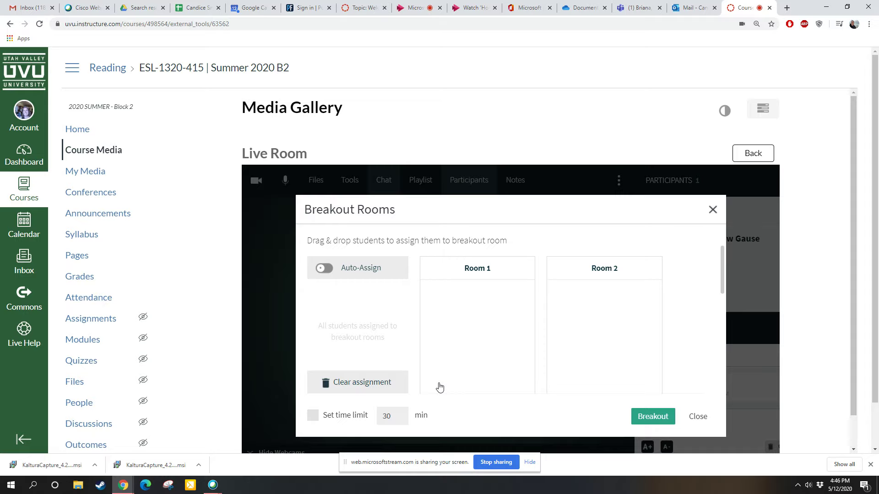
{"action": "left_click", "coordinate": [328, 272]}
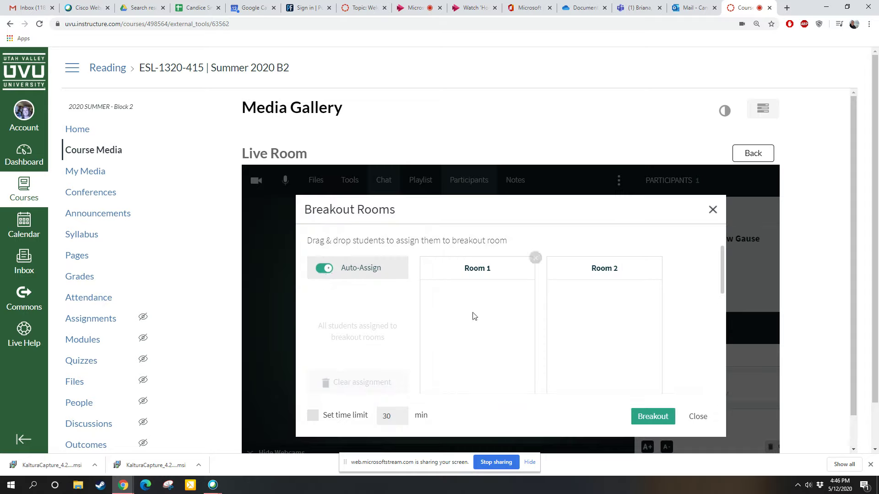
{"action": "scroll", "coordinate": [474, 316], "scroll_direction": "down", "scroll_amount": 3}
{"action": "left_click", "coordinate": [313, 417]}
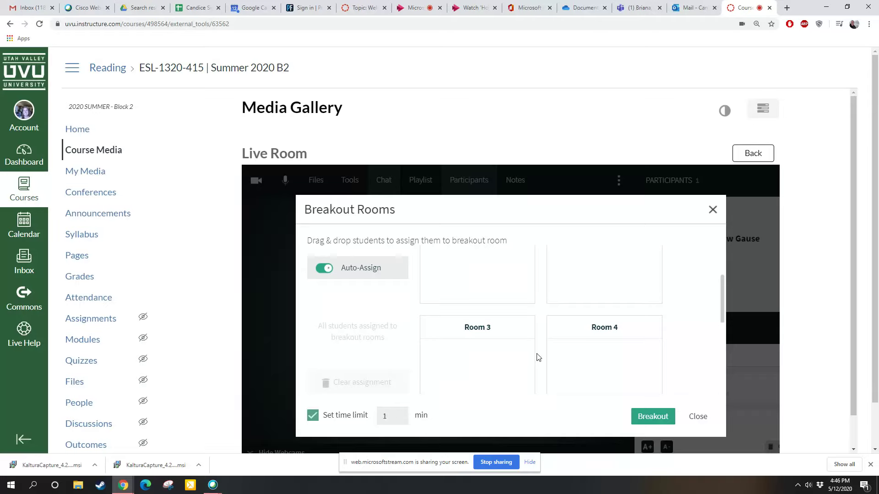
Remove the extra breakout rooms so only Room 1 and Room 2 are left, and start the breakout.
{"action": "scroll", "coordinate": [539, 355], "scroll_direction": "down", "scroll_amount": 3}
{"action": "left_click", "coordinate": [480, 304]}
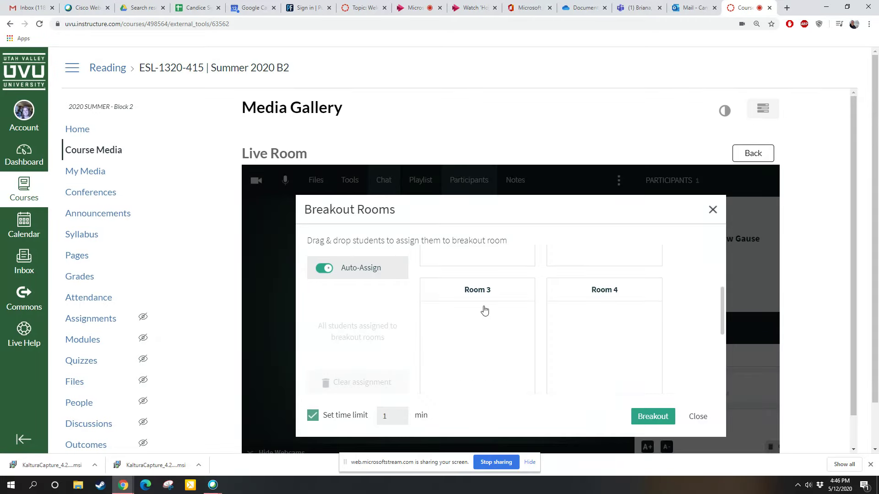
{"action": "scroll", "coordinate": [485, 308], "scroll_direction": "up", "scroll_amount": 3}
{"action": "left_click", "coordinate": [534, 371]}
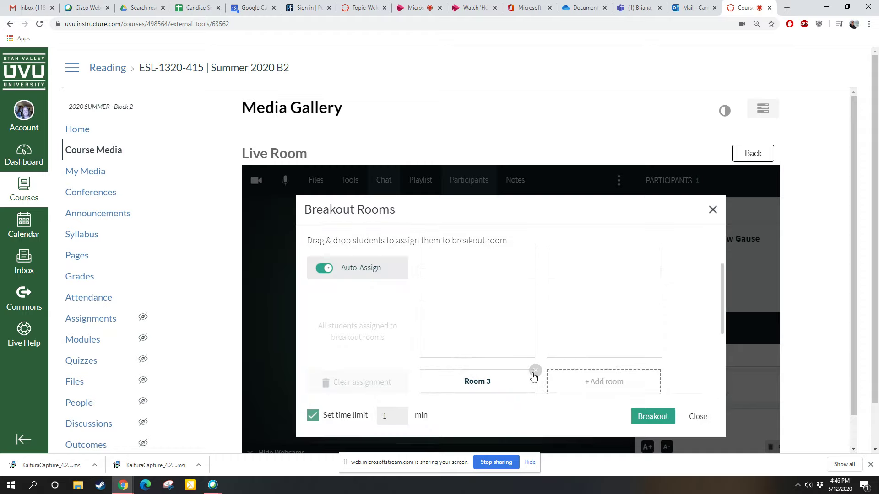
{"action": "left_click", "coordinate": [534, 371]}
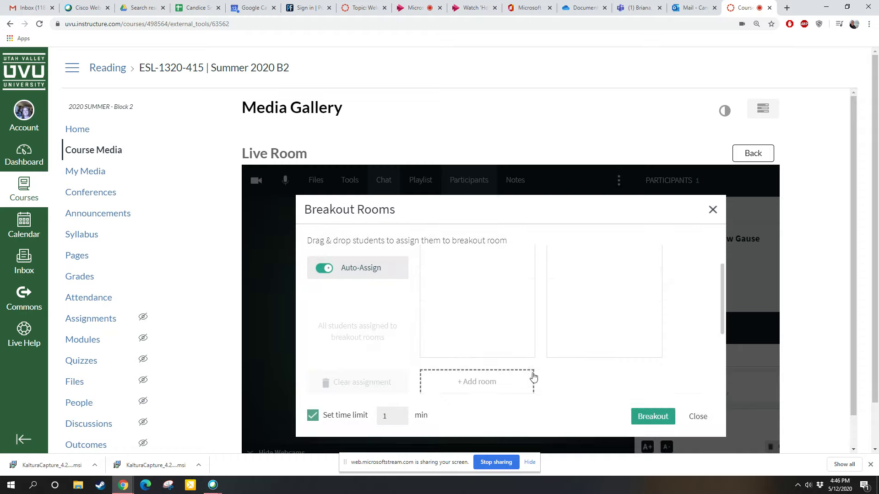
{"action": "left_click", "coordinate": [653, 417]}
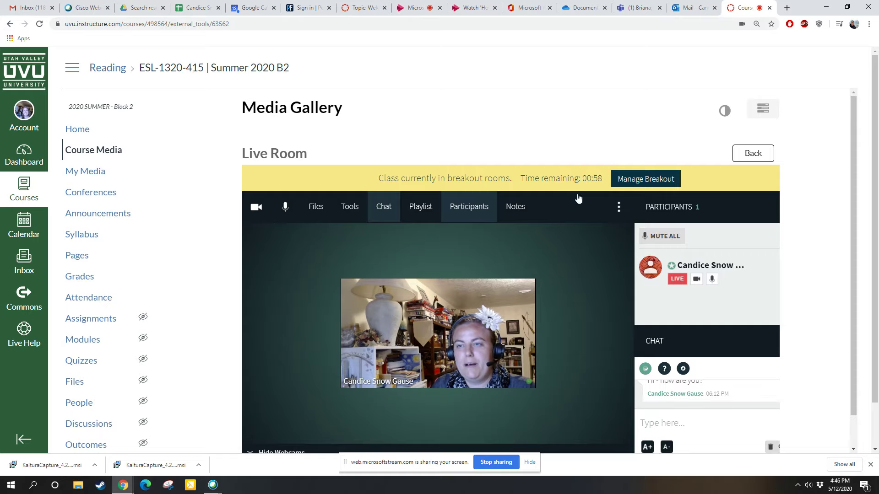
Join Breakout Room 1 from the breakout manager and switch to Breakout Room 2.
{"action": "left_click", "coordinate": [636, 181]}
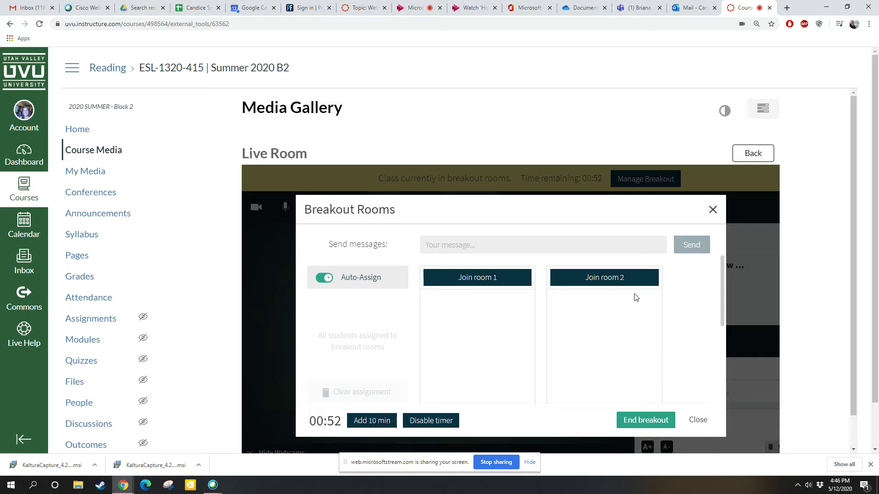
{"action": "left_click", "coordinate": [511, 280]}
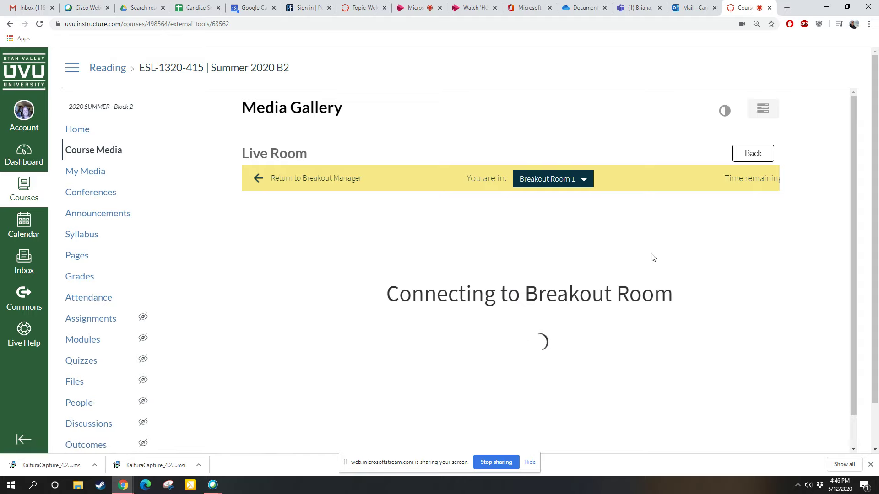
{"action": "scroll", "coordinate": [730, 234], "scroll_direction": "down", "scroll_amount": 1}
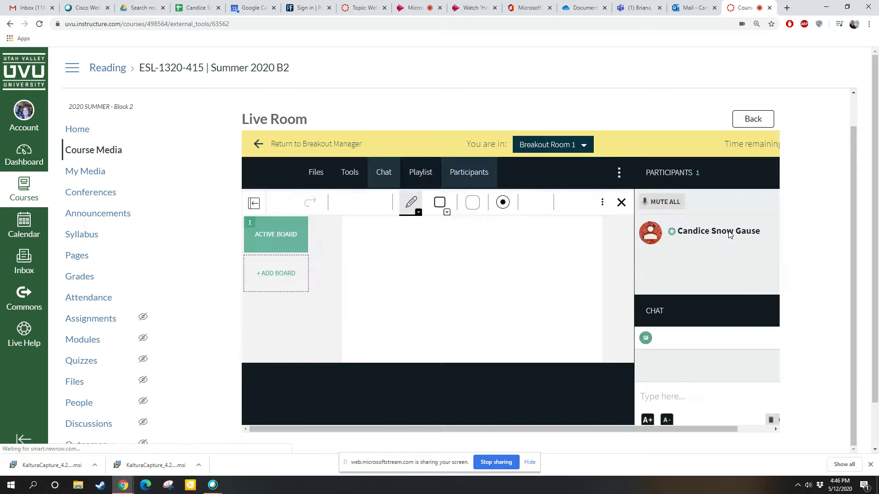
{"action": "left_click", "coordinate": [526, 146]}
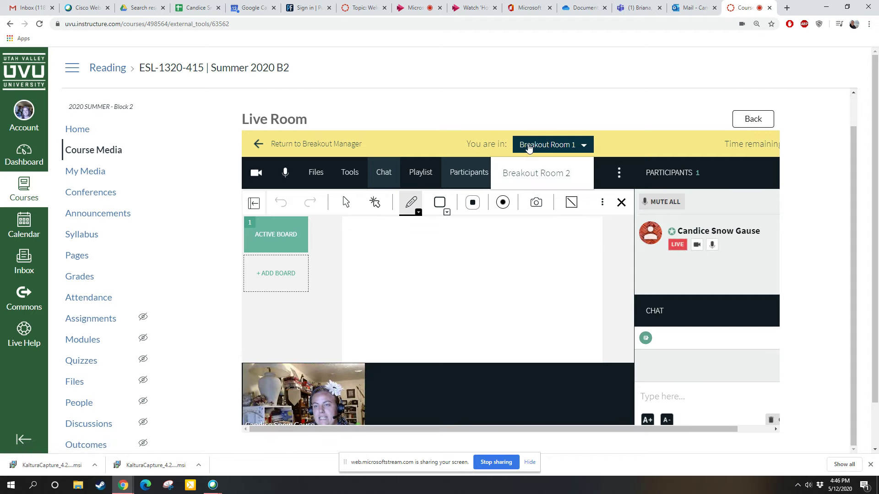
{"action": "left_click", "coordinate": [528, 173]}
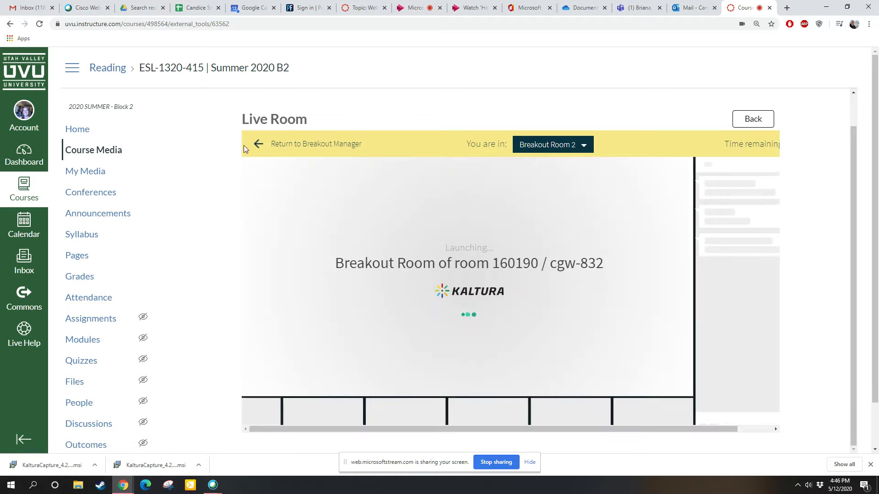
Return to the breakout manager, end the breakout session and close the Breakout Rooms dialog.
{"action": "left_click", "coordinate": [293, 145]}
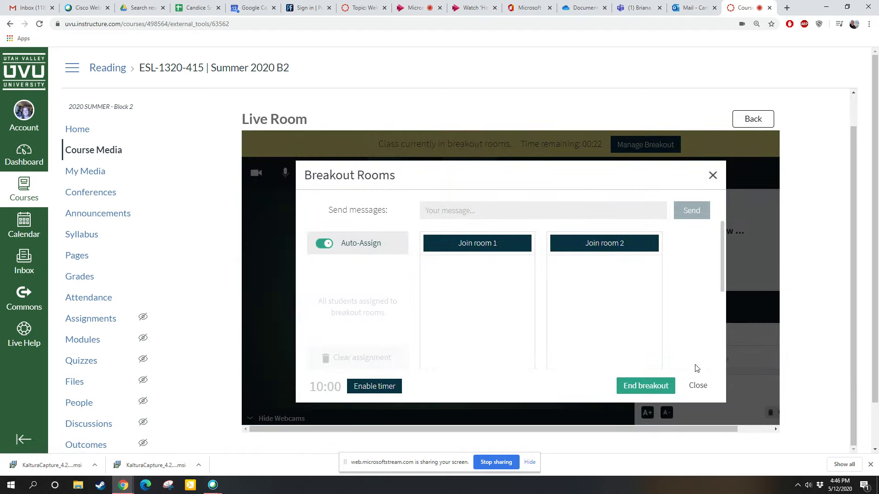
{"action": "left_click", "coordinate": [650, 387]}
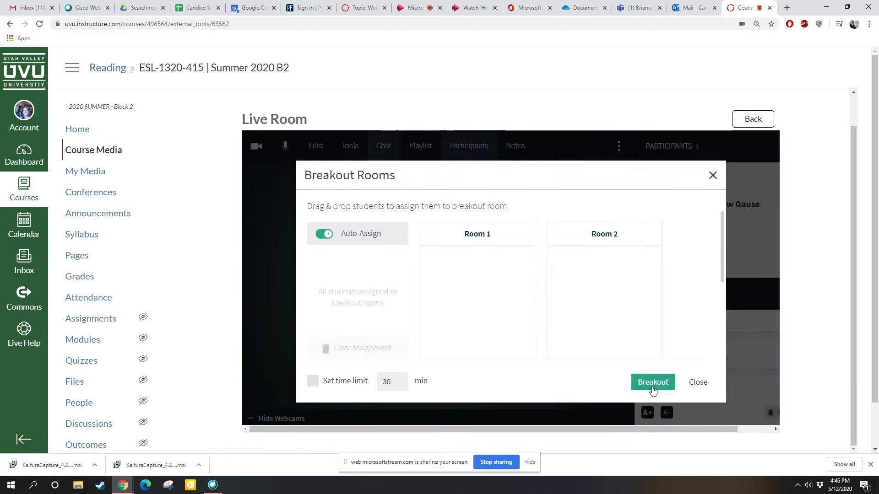
{"action": "left_click", "coordinate": [695, 384]}
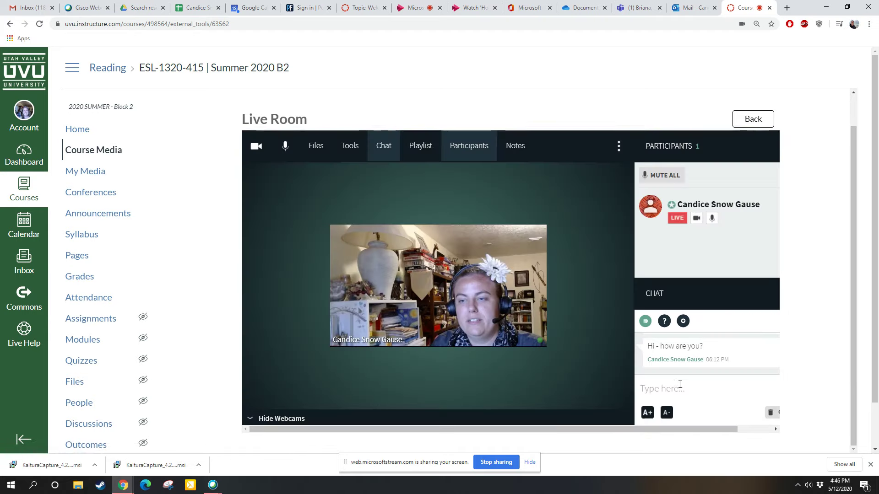
Review the live room's available tools, close the list, and hide and restore the chat.
{"action": "left_click", "coordinate": [350, 147]}
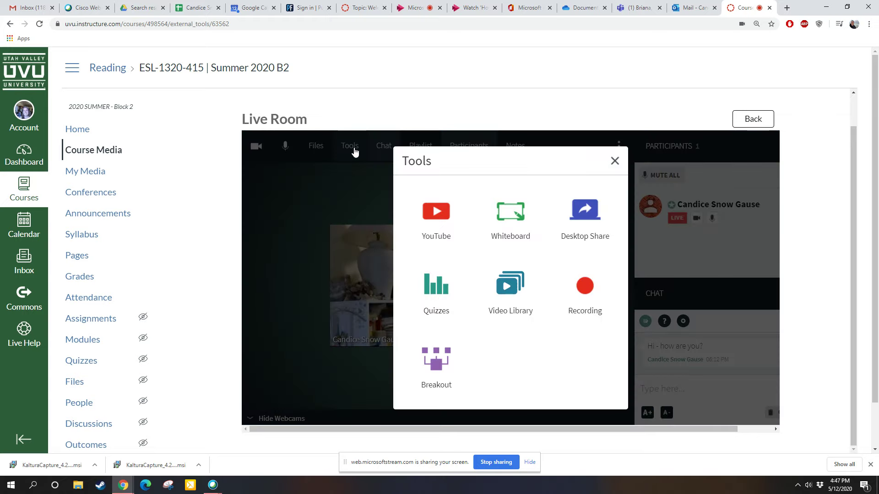
{"action": "left_click", "coordinate": [354, 151]}
{"action": "left_click", "coordinate": [386, 144]}
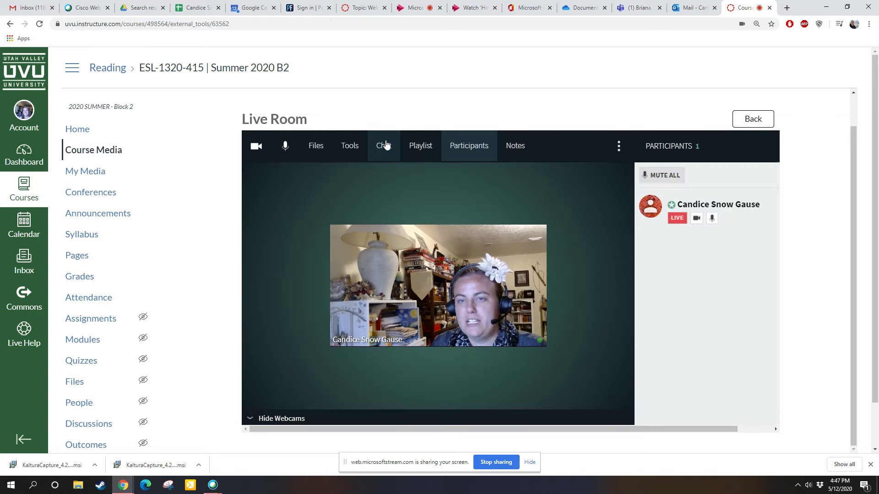
{"action": "left_click", "coordinate": [386, 144]}
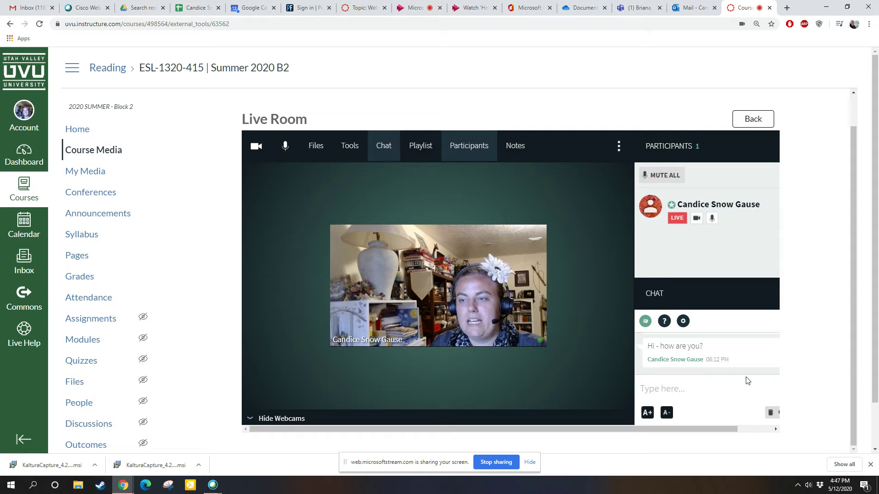
Send the message ":)" in the live room chat.
{"action": "left_click", "coordinate": [708, 388]}
{"action": "type", "text": ":)"}
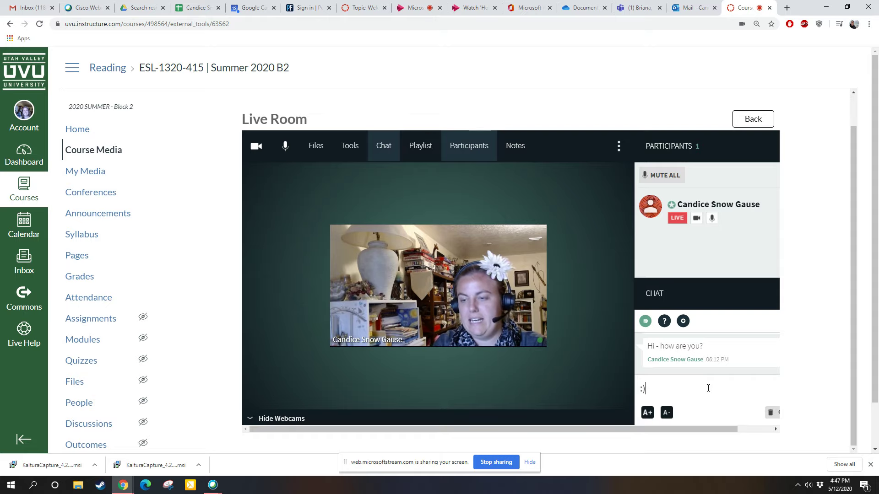
{"action": "key", "text": "Return"}
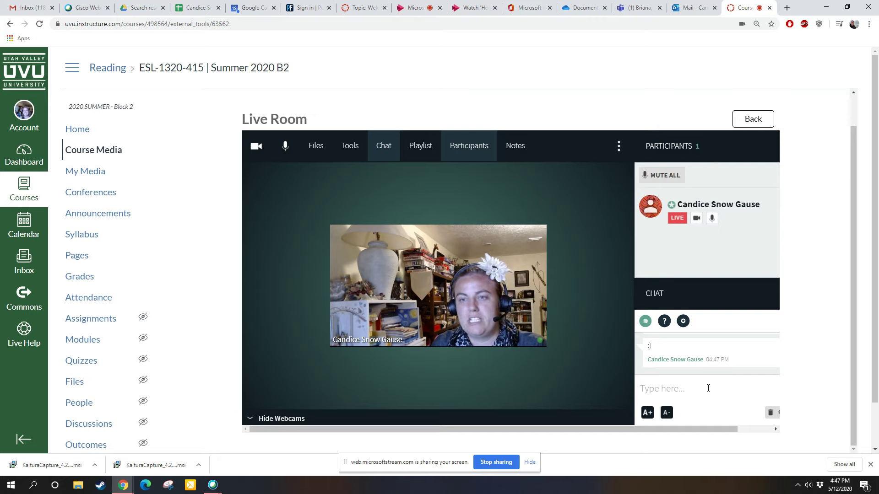
Show the playlist and hide it again, and toggle the participants list until it is hidden.
{"action": "left_click", "coordinate": [430, 160]}
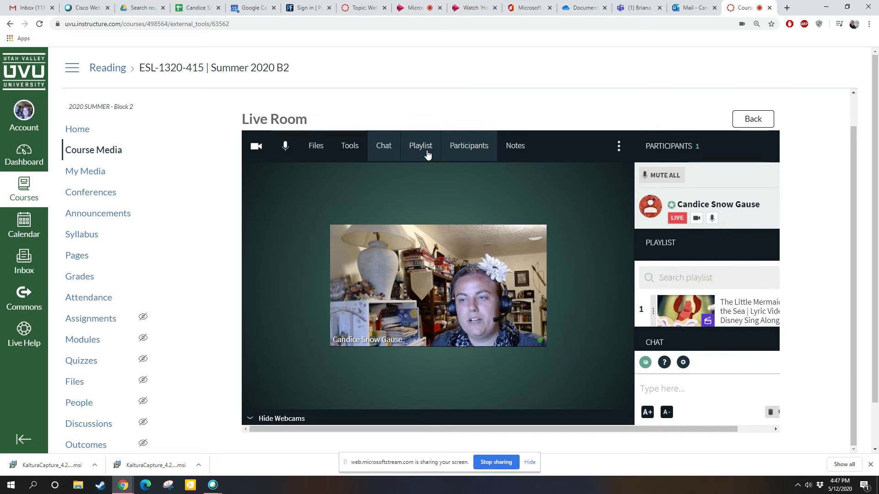
{"action": "left_click", "coordinate": [427, 154]}
{"action": "left_click", "coordinate": [469, 152]}
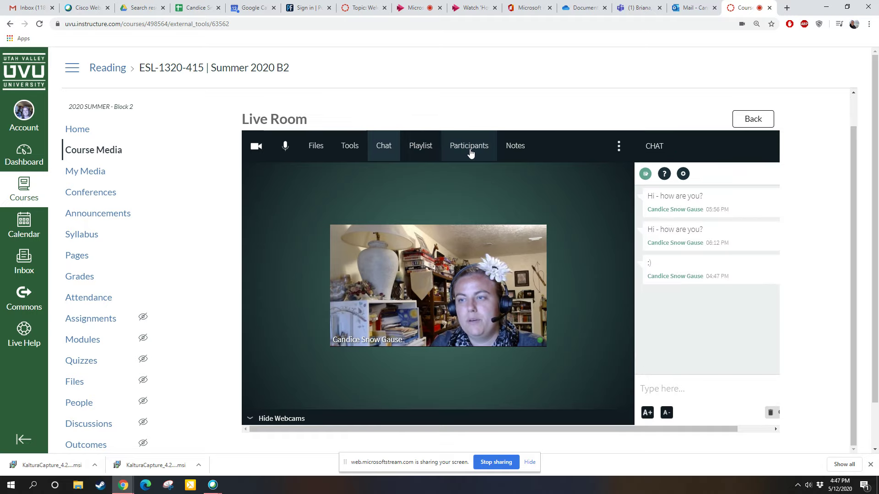
{"action": "left_click", "coordinate": [471, 154]}
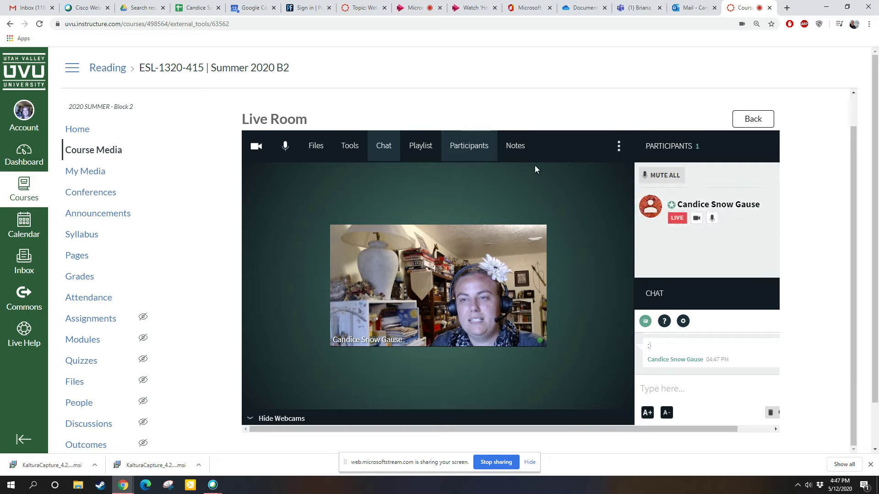
{"action": "left_click", "coordinate": [488, 154]}
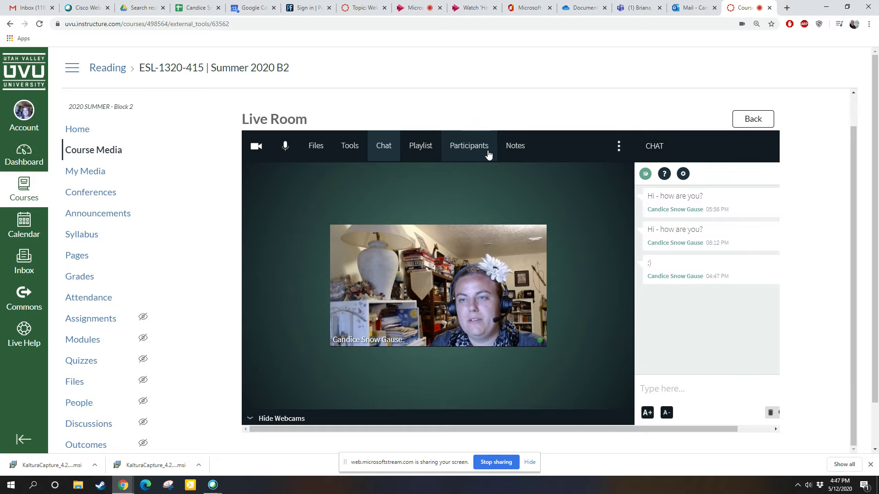
Display the room's notes beside the chat and show the additional room options.
{"action": "left_click", "coordinate": [508, 146]}
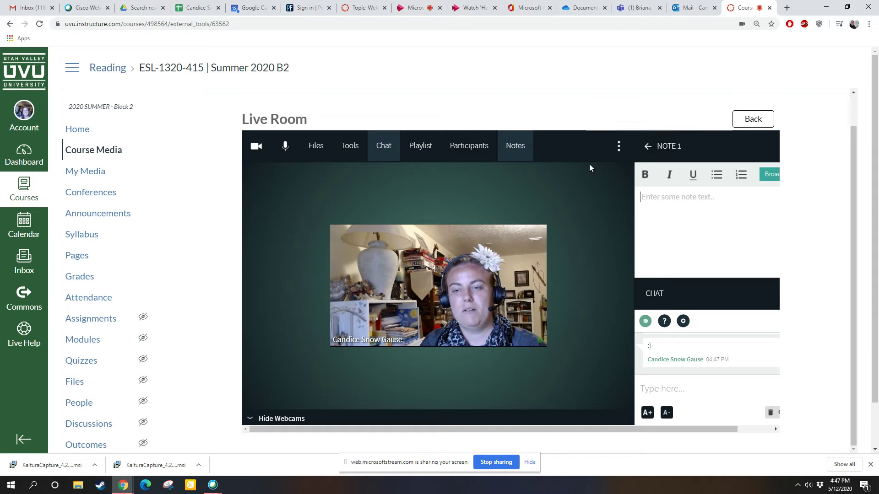
{"action": "left_click", "coordinate": [618, 146]}
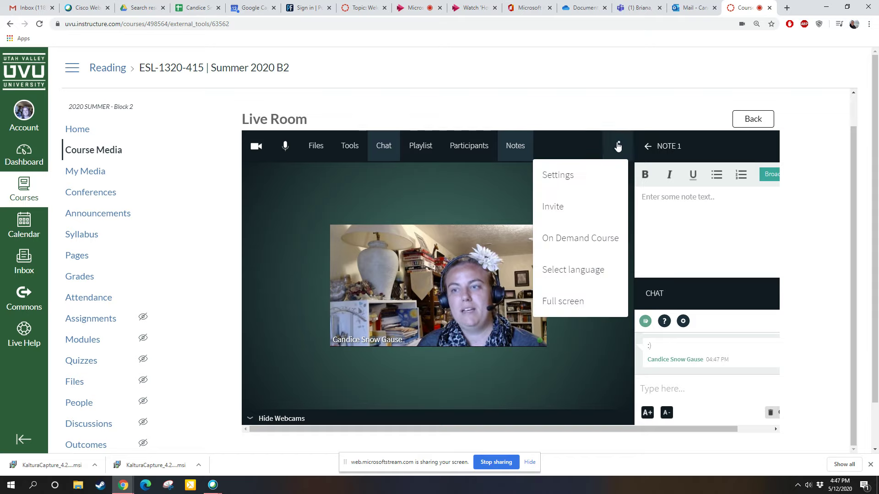